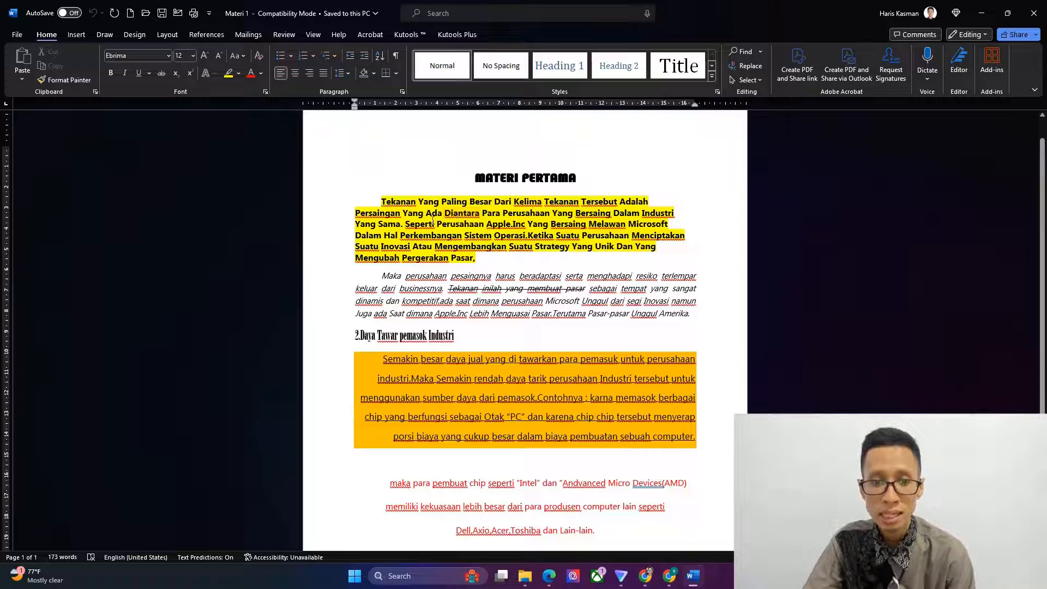
Step: Examine the text formatting of each paragraph, from the first one under the title down to the closing one
{"action": "left_click_drag", "start_coordinate": [383, 201], "coordinate": [483, 259]}
{"action": "left_click", "coordinate": [487, 260]}
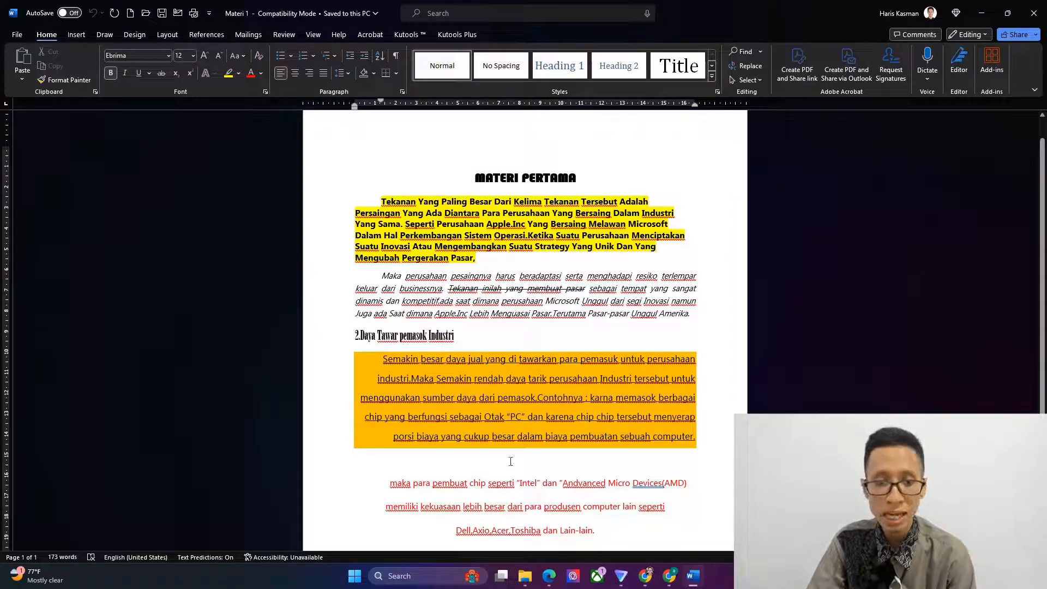
{"action": "double_click", "coordinate": [514, 529]}
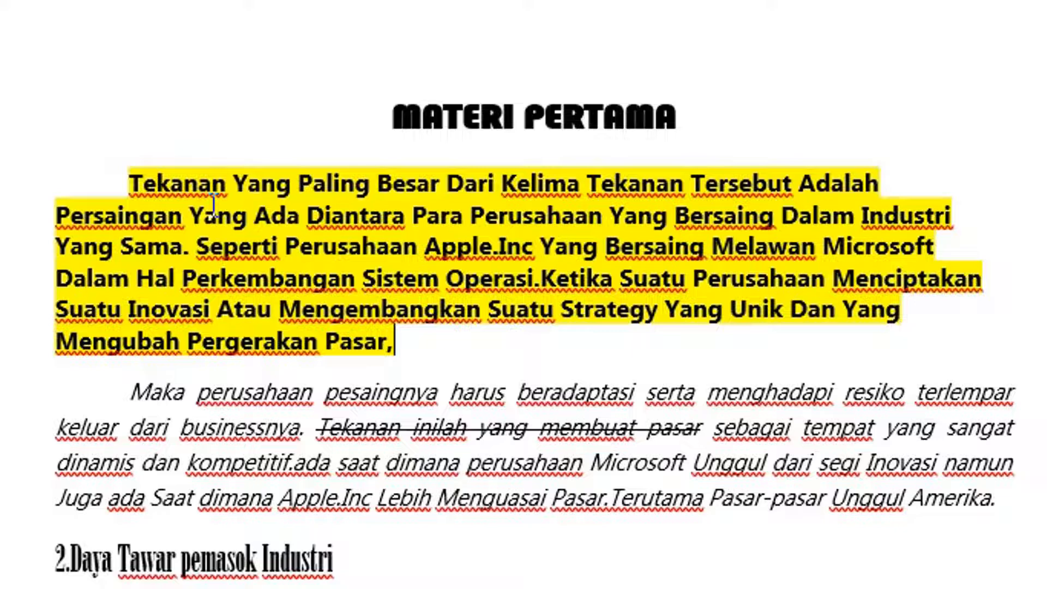
{"action": "double_click", "coordinate": [141, 182]}
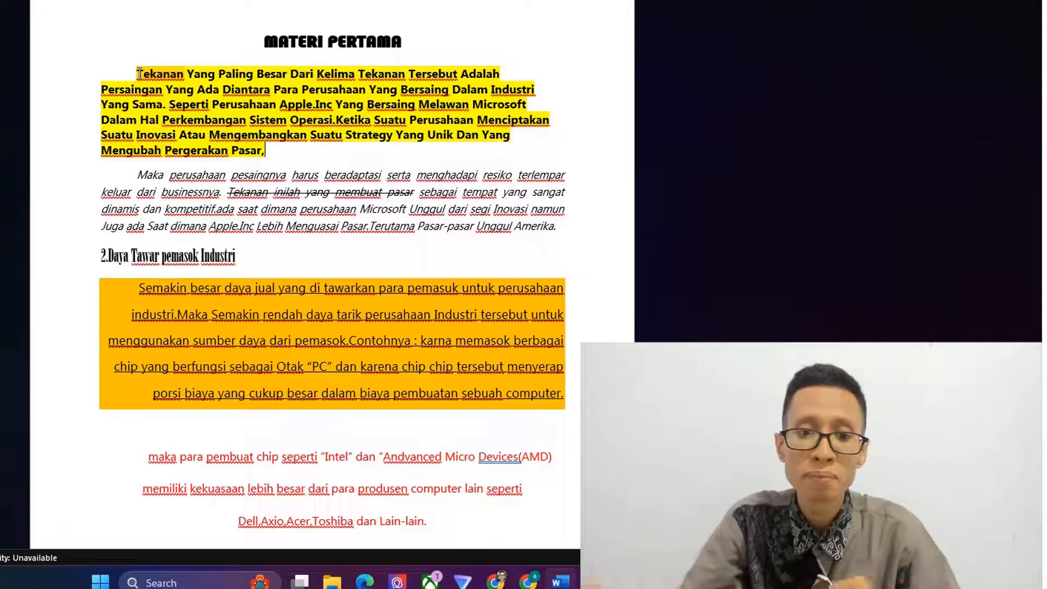
{"action": "left_click_drag", "start_coordinate": [140, 74], "coordinate": [283, 155]}
{"action": "left_click", "coordinate": [284, 155]}
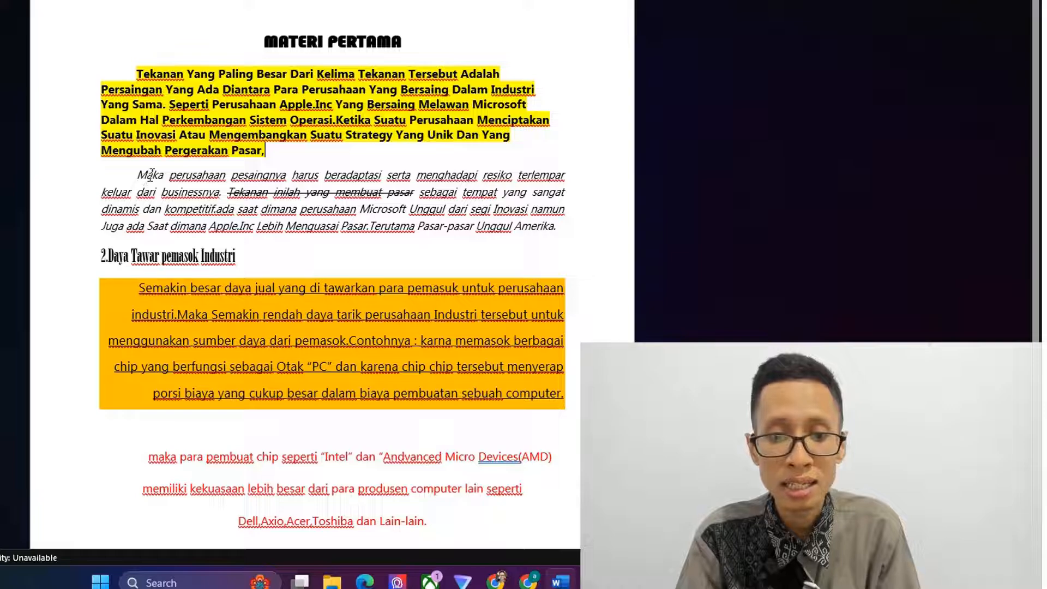
{"action": "left_click_drag", "start_coordinate": [137, 174], "coordinate": [152, 172]}
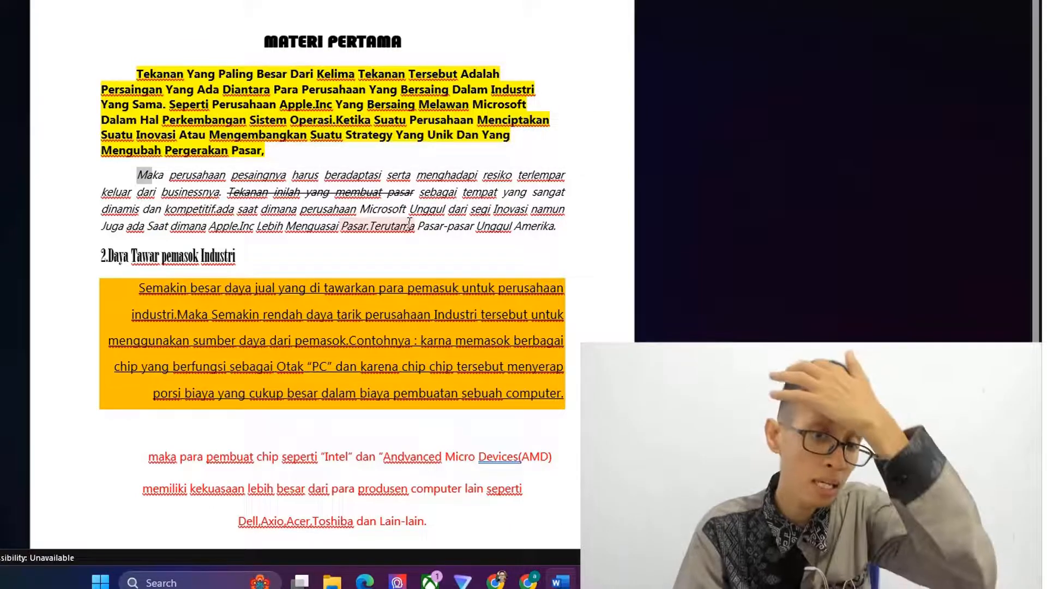
{"action": "left_click_drag", "start_coordinate": [228, 192], "coordinate": [417, 192]}
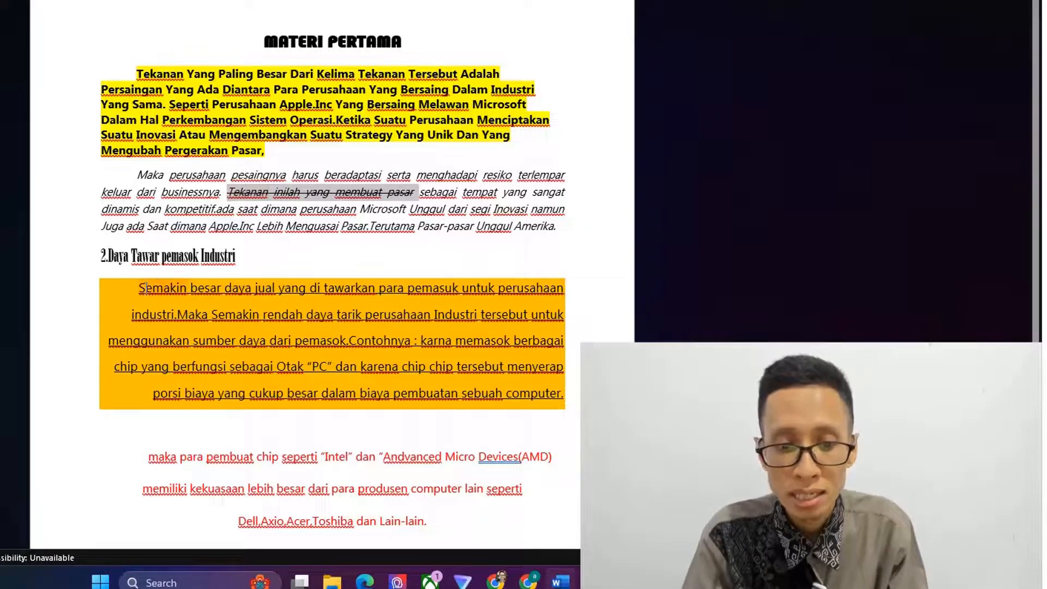
{"action": "double_click", "coordinate": [412, 330]}
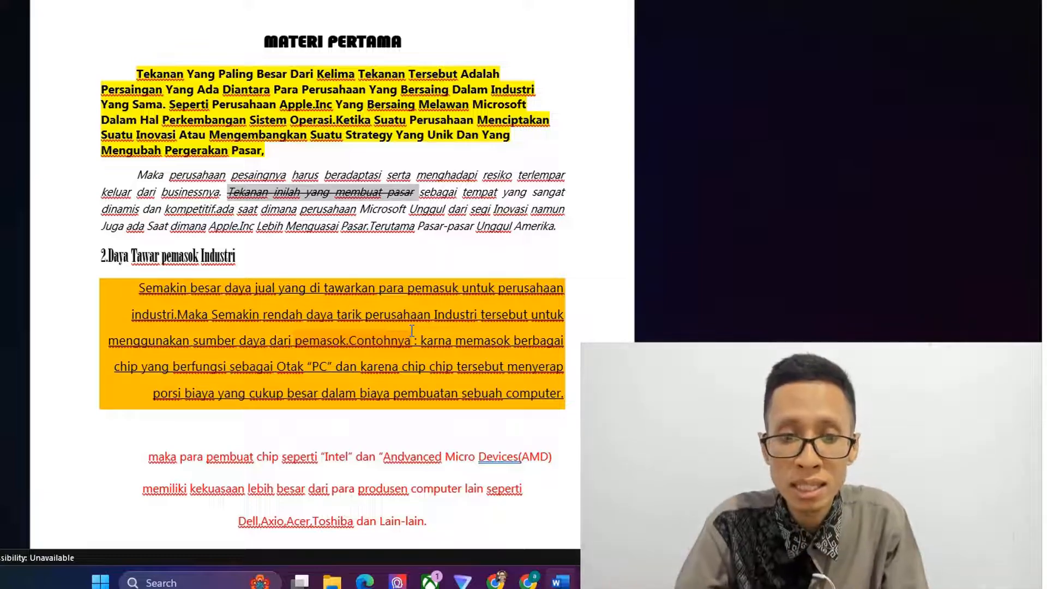
{"action": "left_click", "coordinate": [162, 204]}
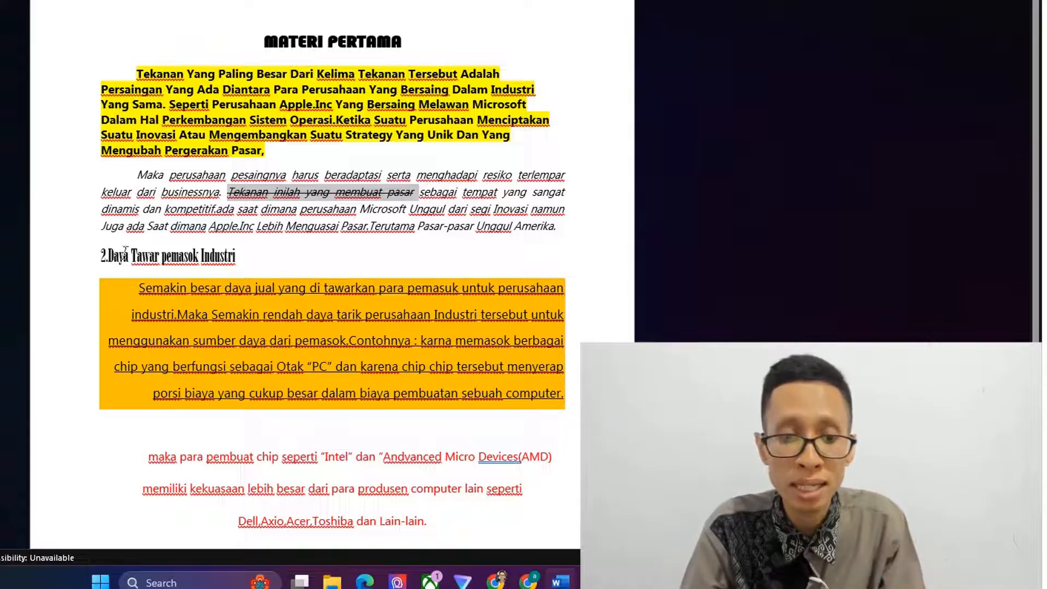
{"action": "left_click_drag", "start_coordinate": [203, 299], "coordinate": [548, 404]}
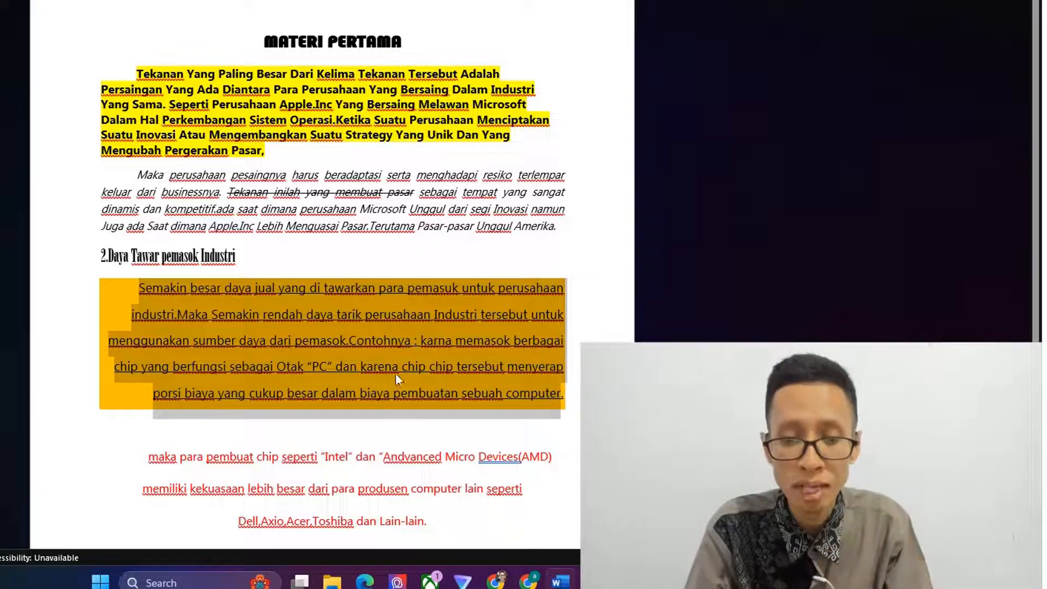
{"action": "left_click", "coordinate": [353, 364]}
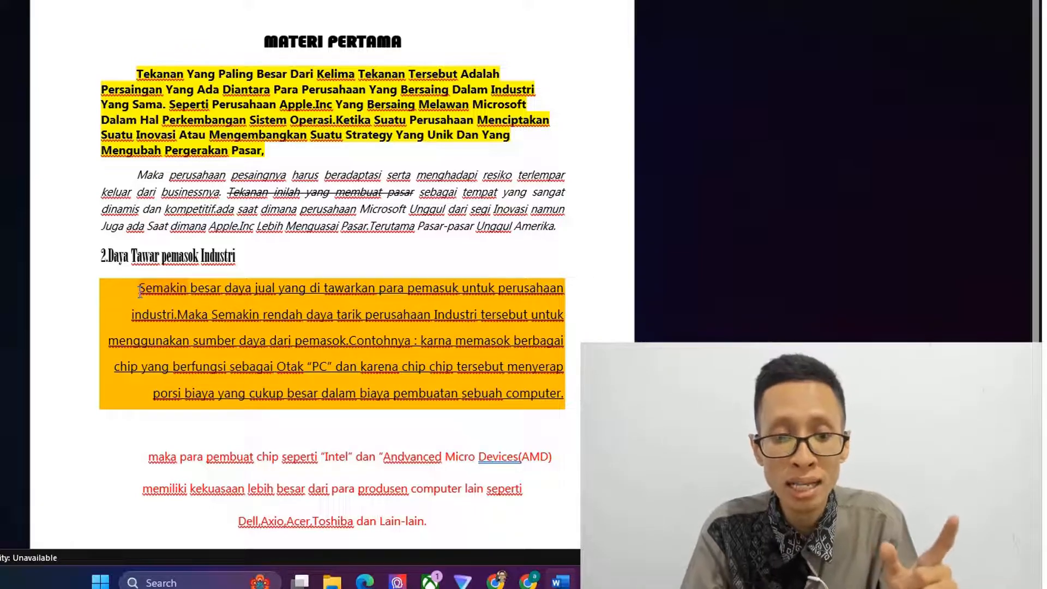
{"action": "left_click_drag", "start_coordinate": [141, 289], "coordinate": [146, 290]}
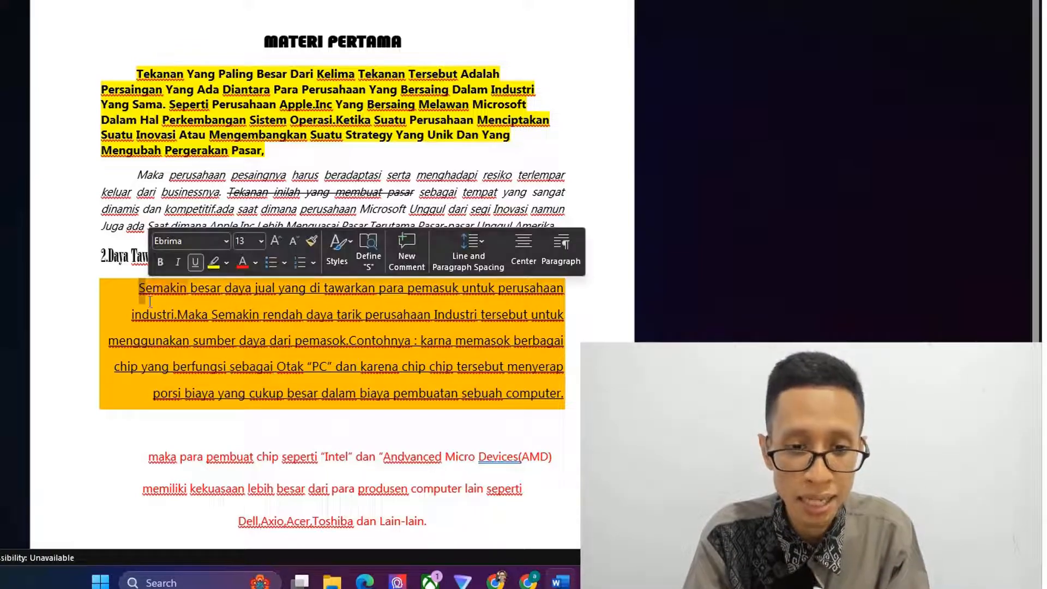
{"action": "right_click", "coordinate": [290, 341]}
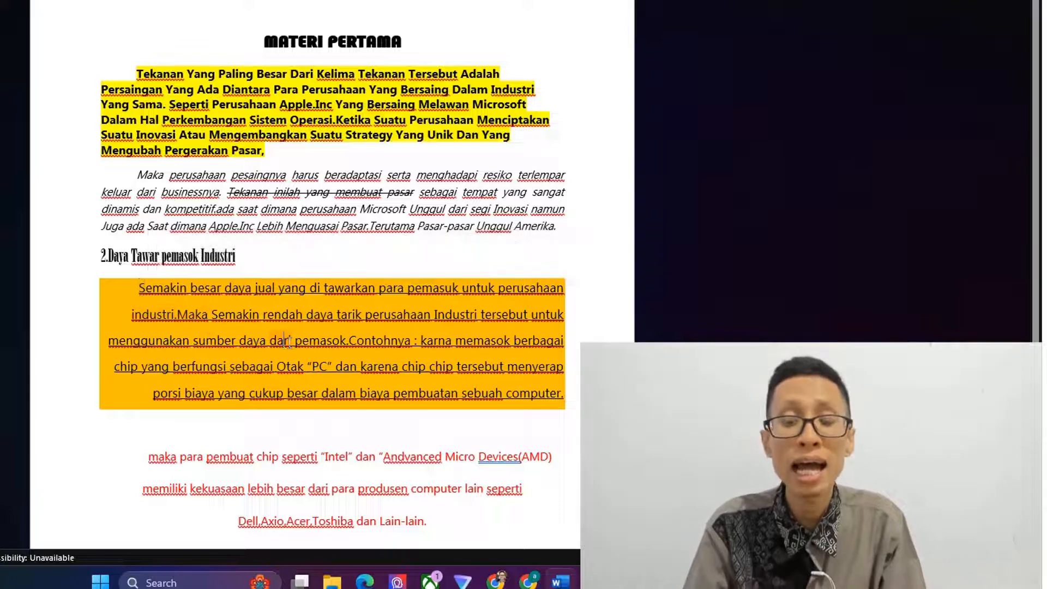
{"action": "left_click", "coordinate": [414, 312]}
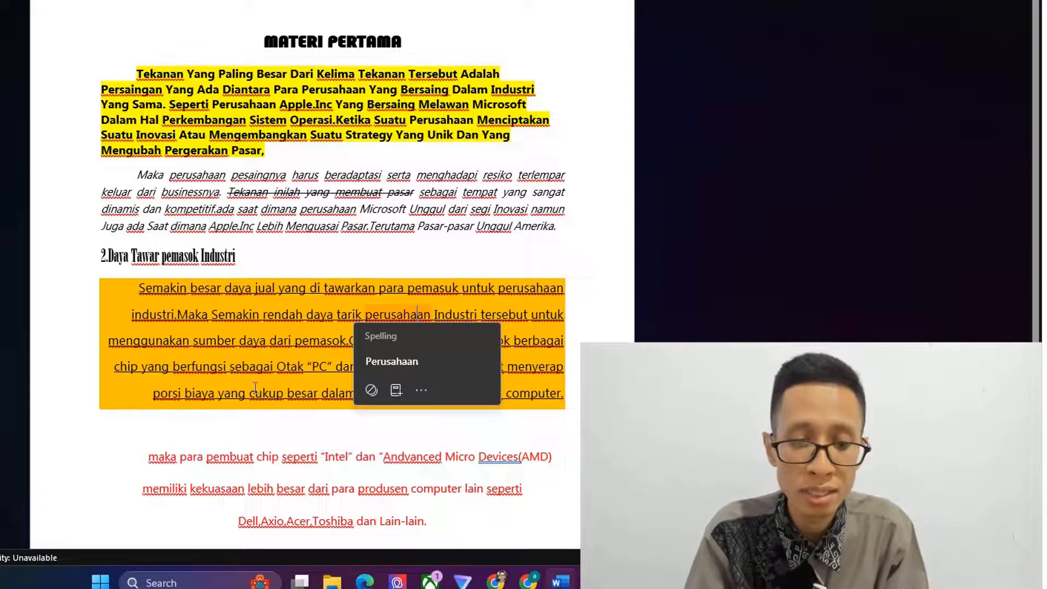
{"action": "scroll", "coordinate": [267, 404], "scroll_direction": "down", "scroll_amount": 1}
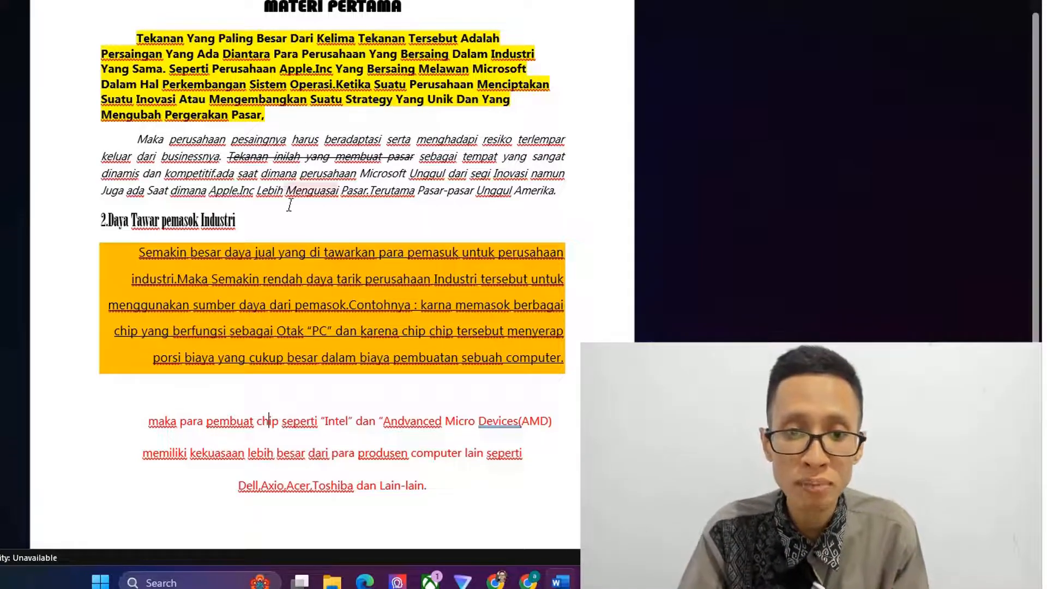
Step: Clear all formatting from the title "MATERI PERTAMA" and add the text "materi pertama" after it
{"action": "left_click_drag", "start_coordinate": [351, 5], "coordinate": [397, 6]}
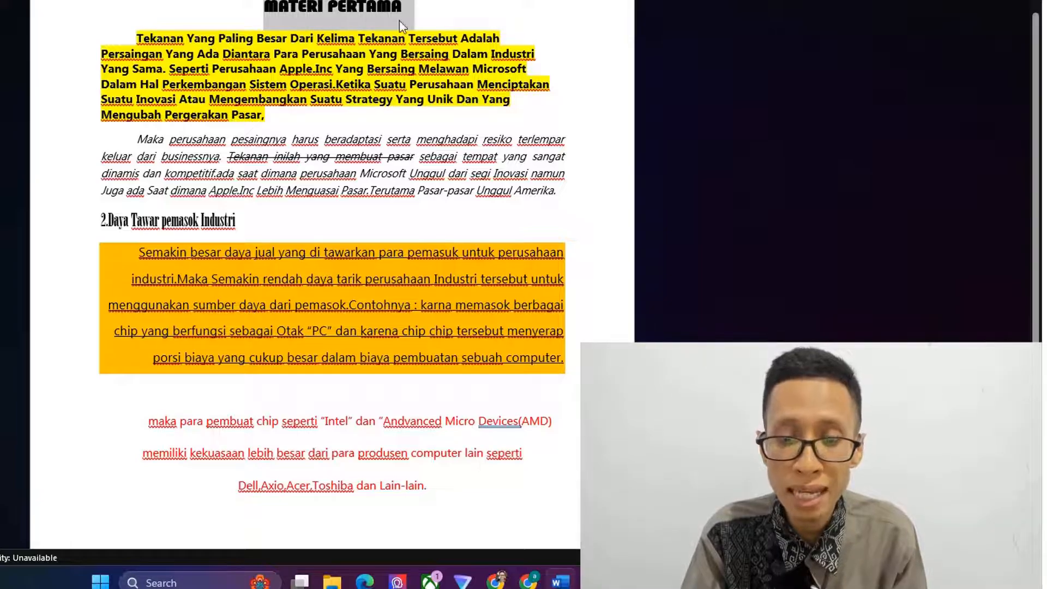
{"action": "scroll", "coordinate": [421, 38], "scroll_direction": "up", "scroll_amount": 2}
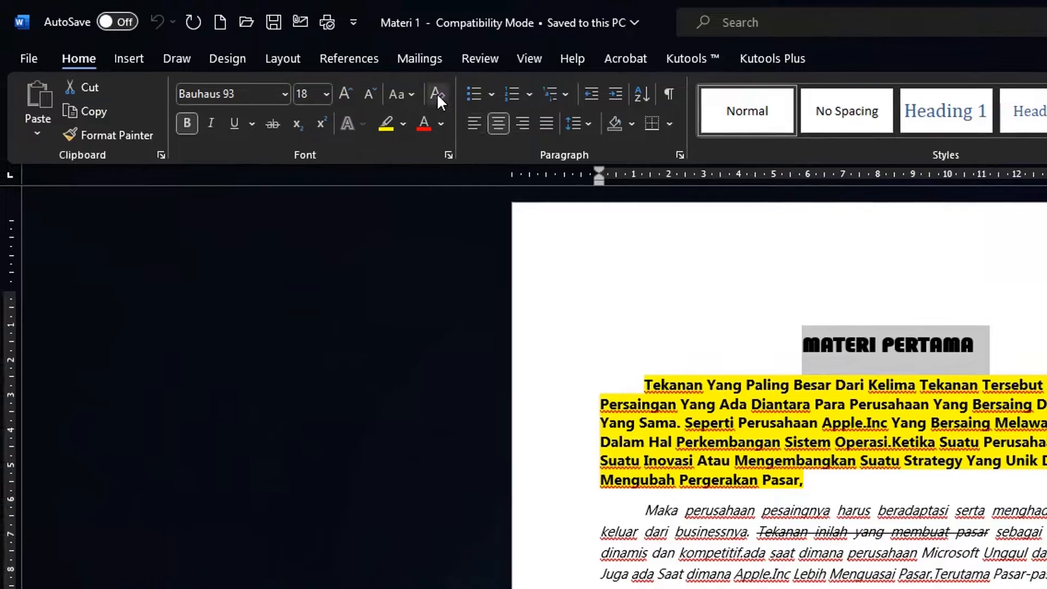
{"action": "left_click", "coordinate": [431, 91]}
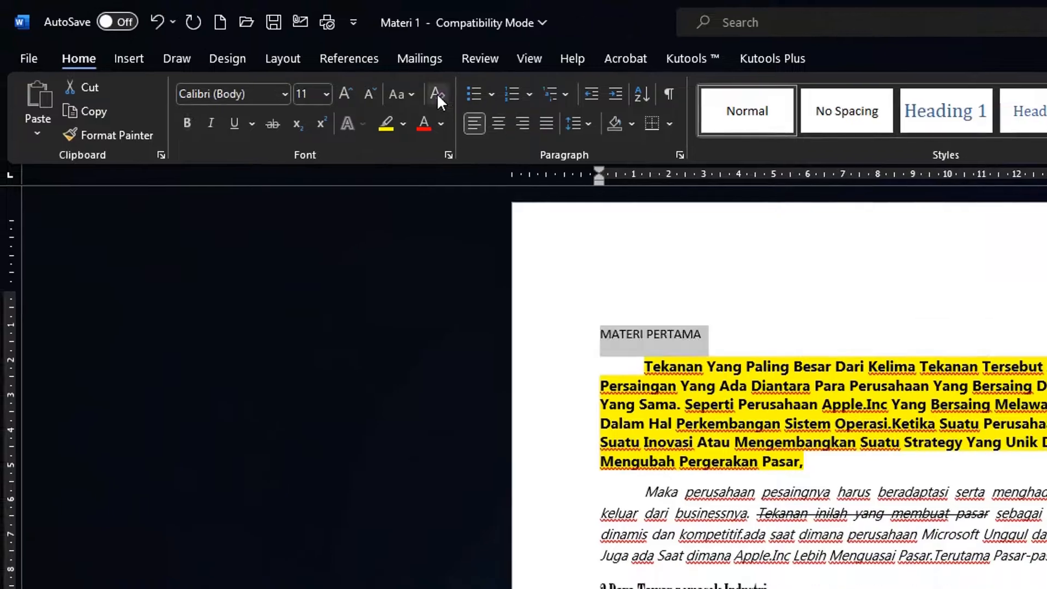
{"action": "left_click", "coordinate": [714, 341]}
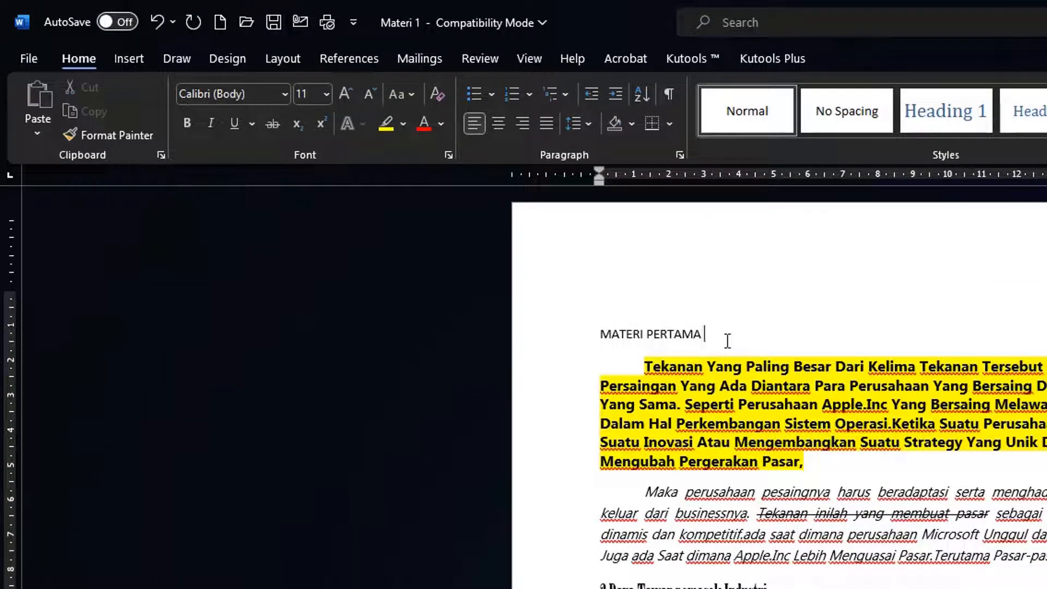
{"action": "type", "text": "materi pertama"}
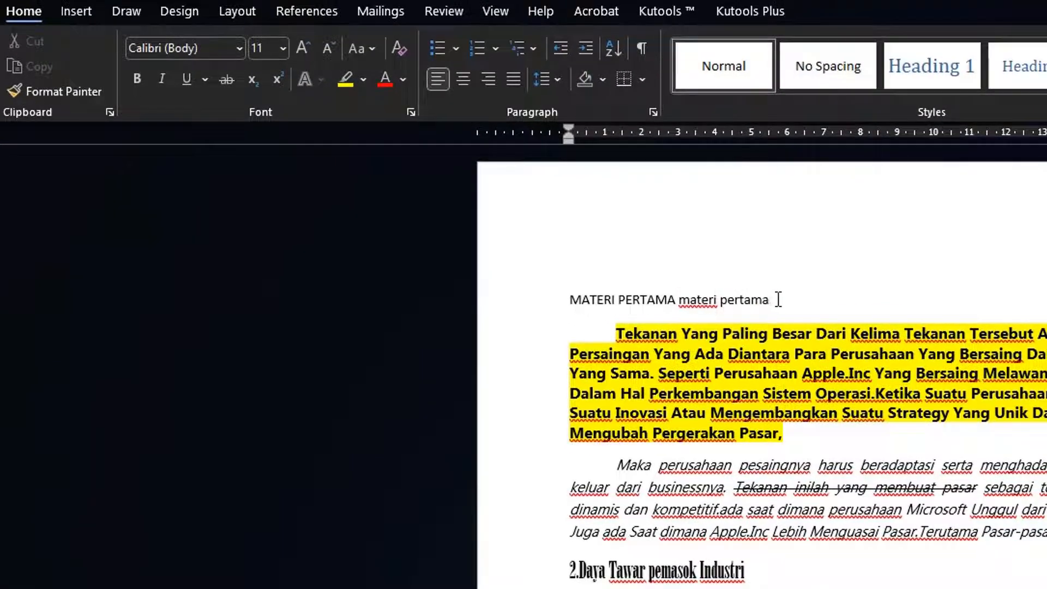
Step: Format the added "materi pertama" in Eras Bold ITC at size 22 and center the title line
{"action": "left_click_drag", "start_coordinate": [778, 299], "coordinate": [685, 299]}
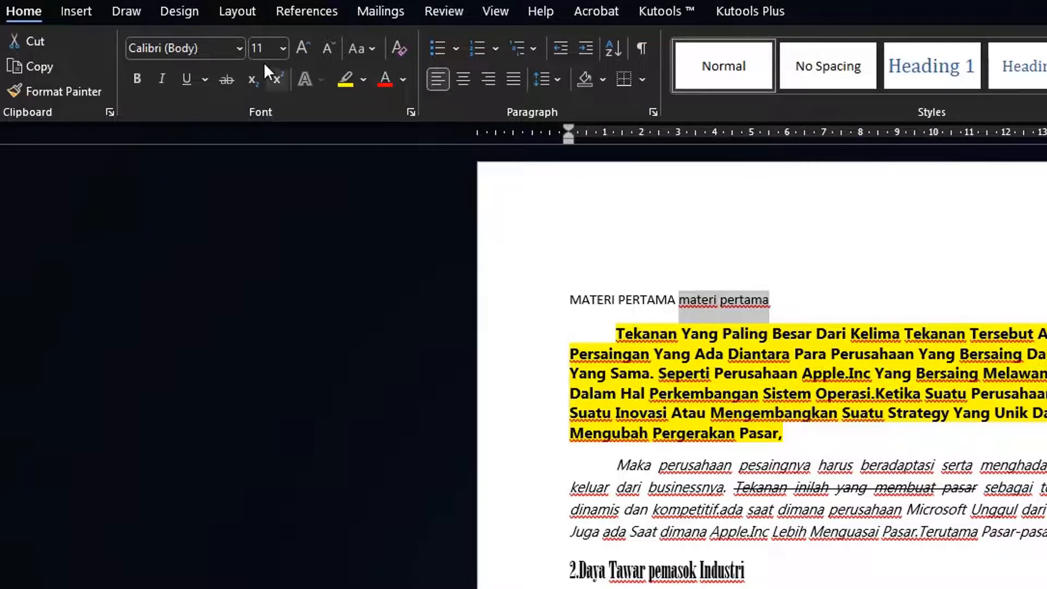
{"action": "left_click", "coordinate": [240, 49]}
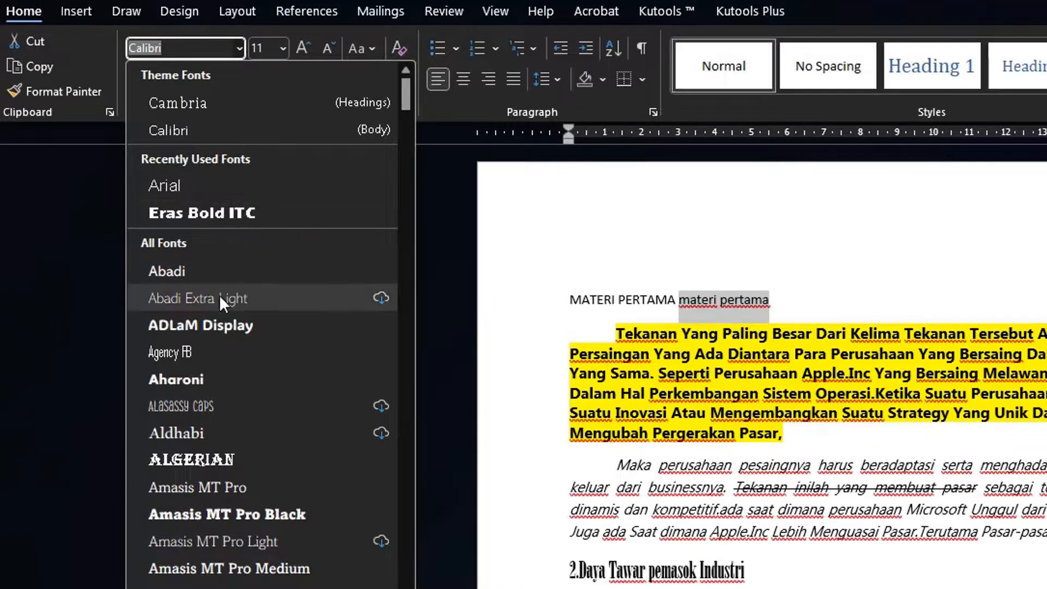
{"action": "left_click", "coordinate": [221, 223]}
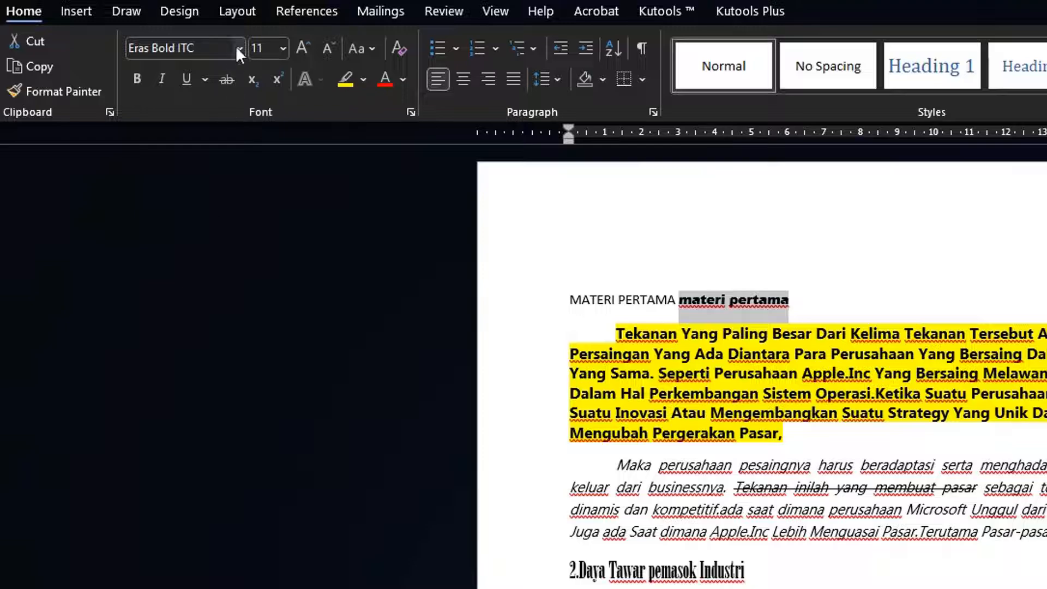
{"action": "left_click", "coordinate": [281, 48]}
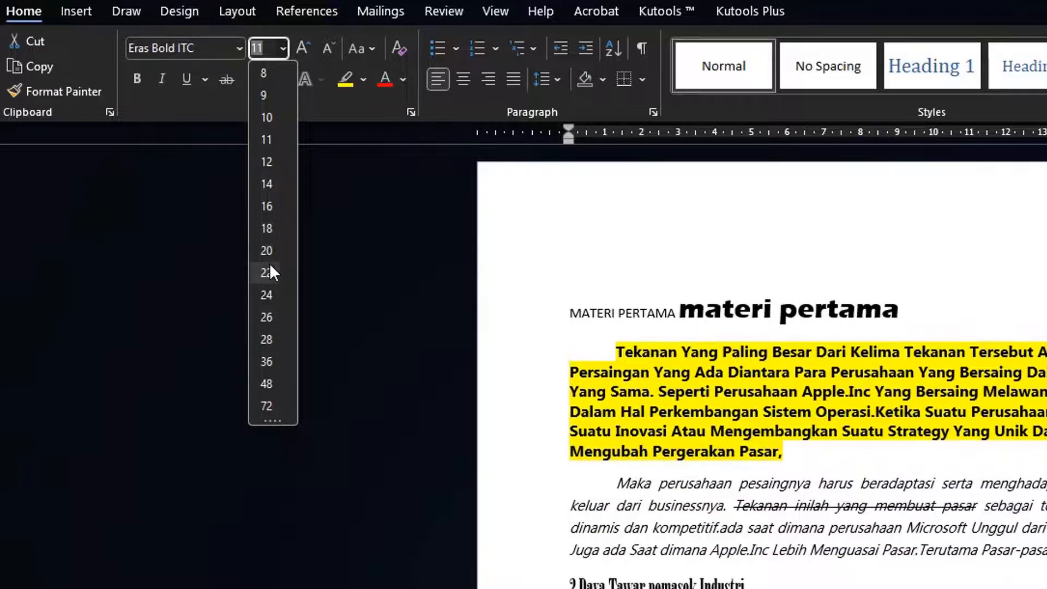
{"action": "left_click", "coordinate": [269, 263]}
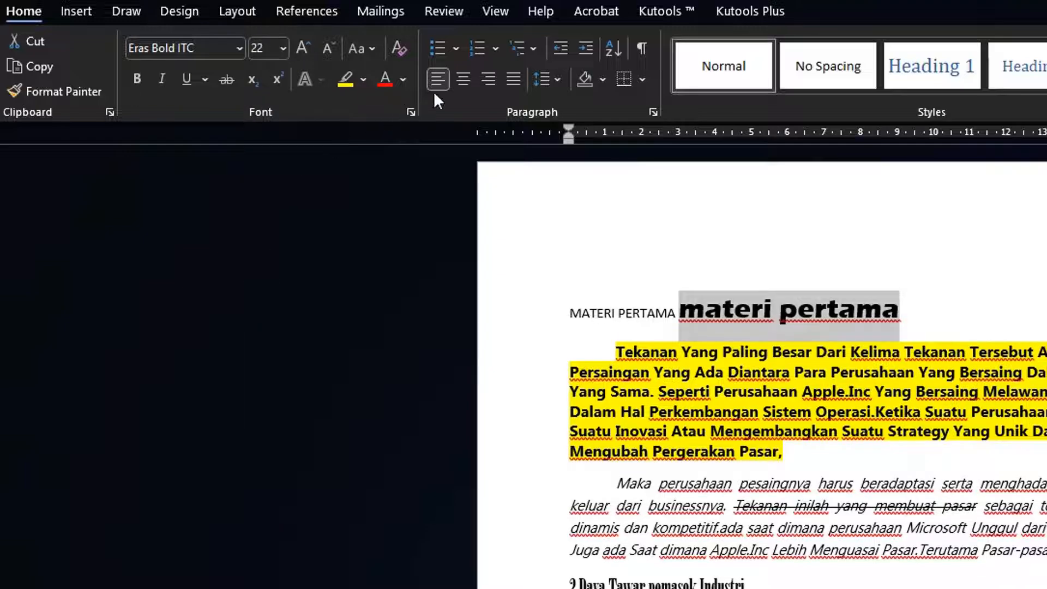
{"action": "left_click", "coordinate": [463, 80]}
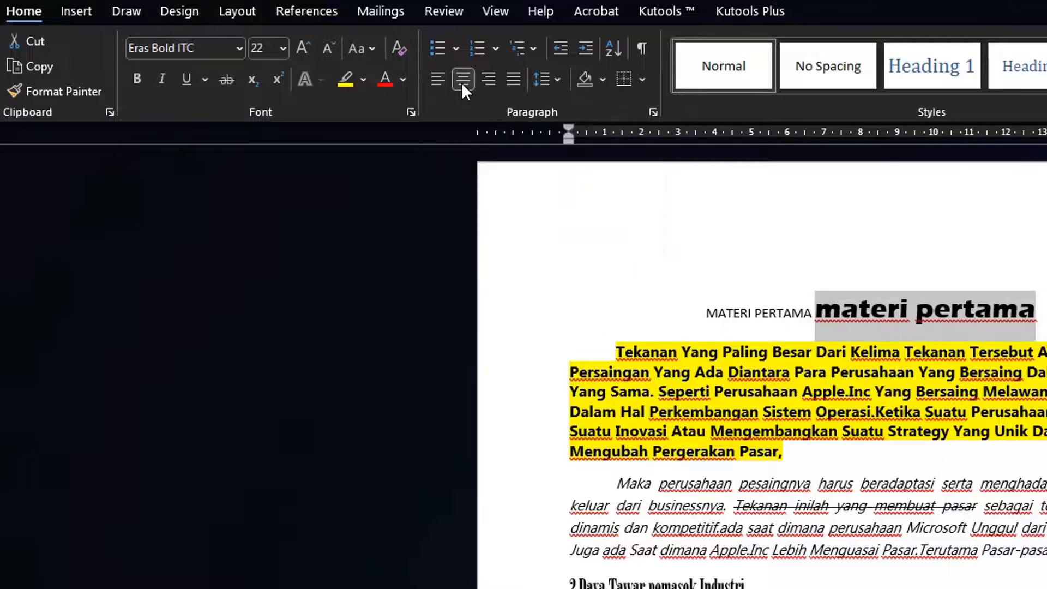
Step: Delete the small uppercase "MATERI PERTAMA" before the formatted title and center the remaining title on the page
{"action": "right_click", "coordinate": [813, 312]}
{"action": "key", "text": "Escape"}
{"action": "key", "text": "BackSpace"}
{"action": "key", "text": "BackSpace"}
{"action": "key", "text": "BackSpace"}
{"action": "key", "text": "BackSpace"}
{"action": "key", "text": "BackSpace"}
{"action": "key", "text": "BackSpace"}
{"action": "key", "text": "BackSpace"}
{"action": "key", "text": "BackSpace"}
{"action": "key", "text": "BackSpace"}
{"action": "key", "text": "BackSpace"}
{"action": "key", "text": "BackSpace"}
{"action": "key", "text": "BackSpace"}
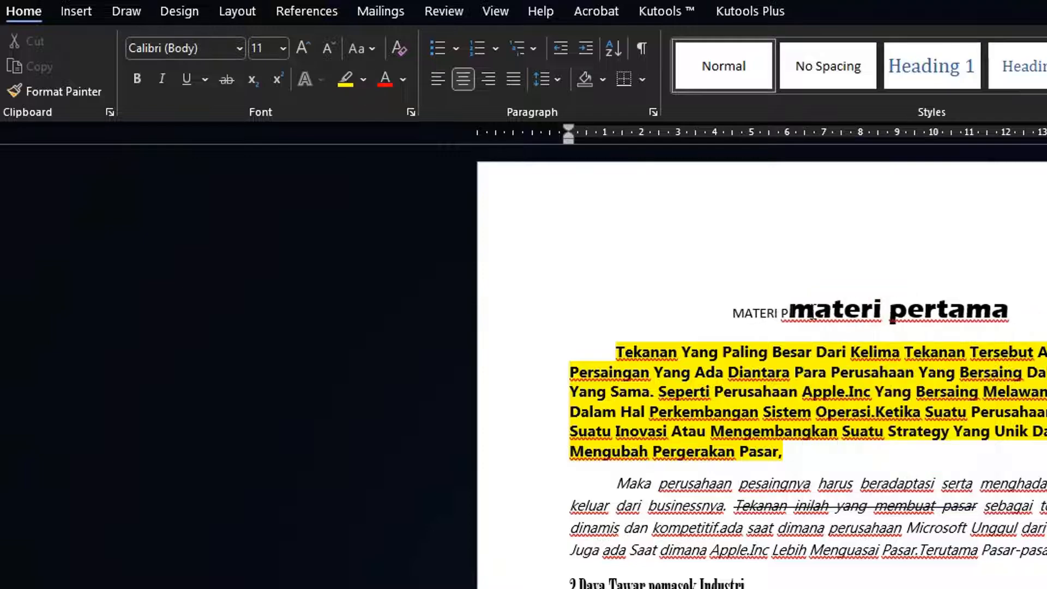
{"action": "key", "text": "BackSpace"}
{"action": "key", "text": "BackSpace"}
{"action": "key", "text": "ctrl+l"}
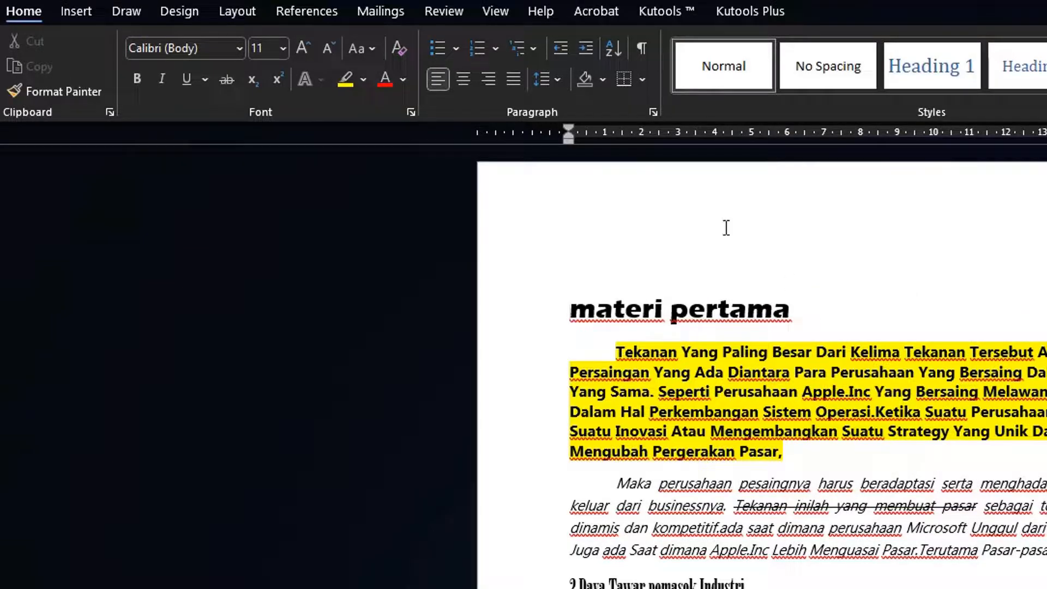
{"action": "left_click", "coordinate": [464, 85]}
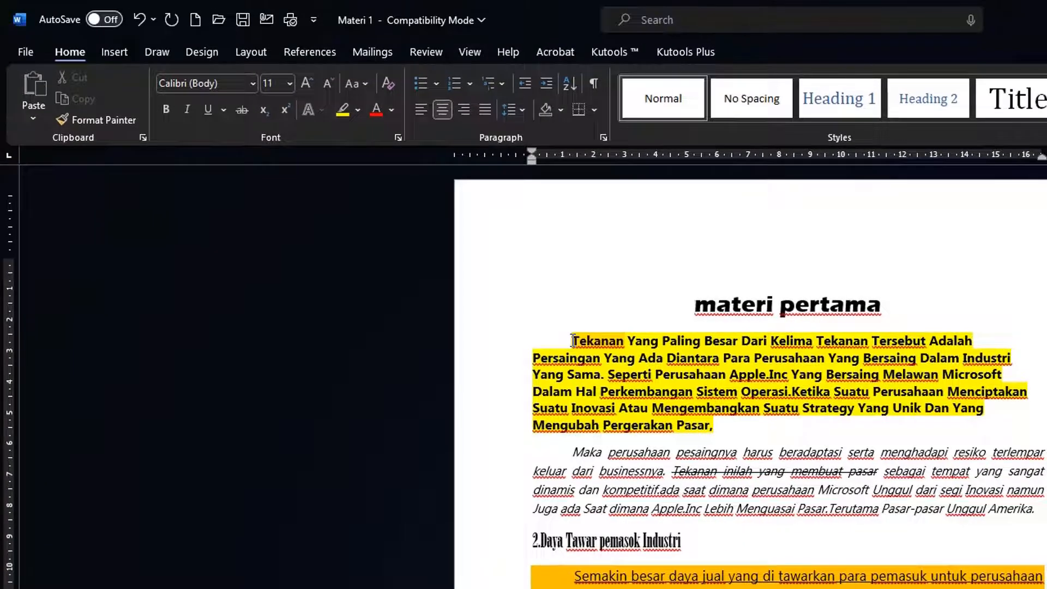
Step: Remove the first-line indent of the first paragraph under the title and clear all of that paragraph's formatting
{"action": "right_click", "coordinate": [572, 341]}
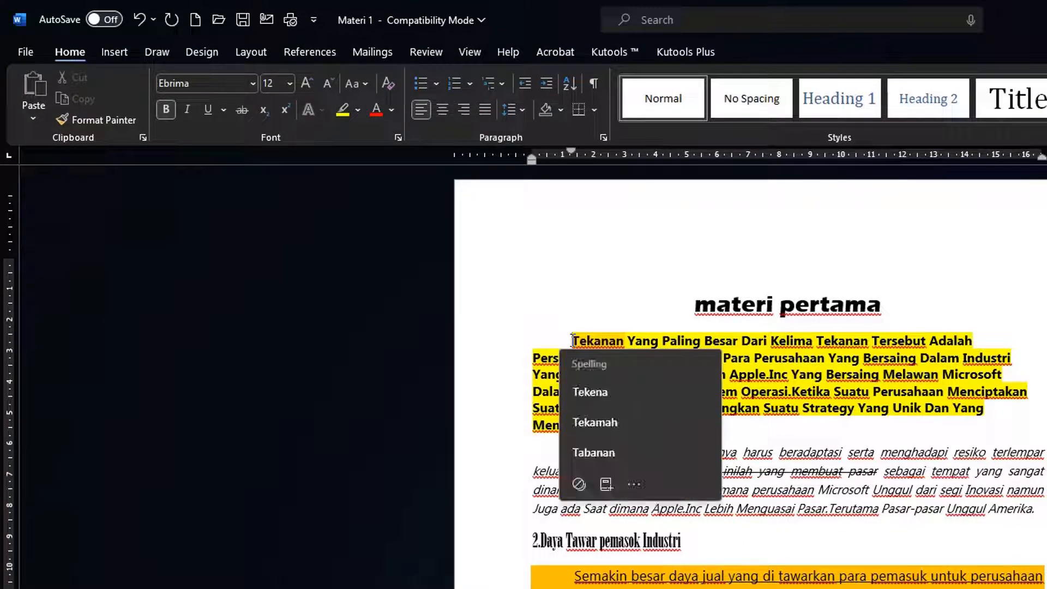
{"action": "key", "text": "BackSpace"}
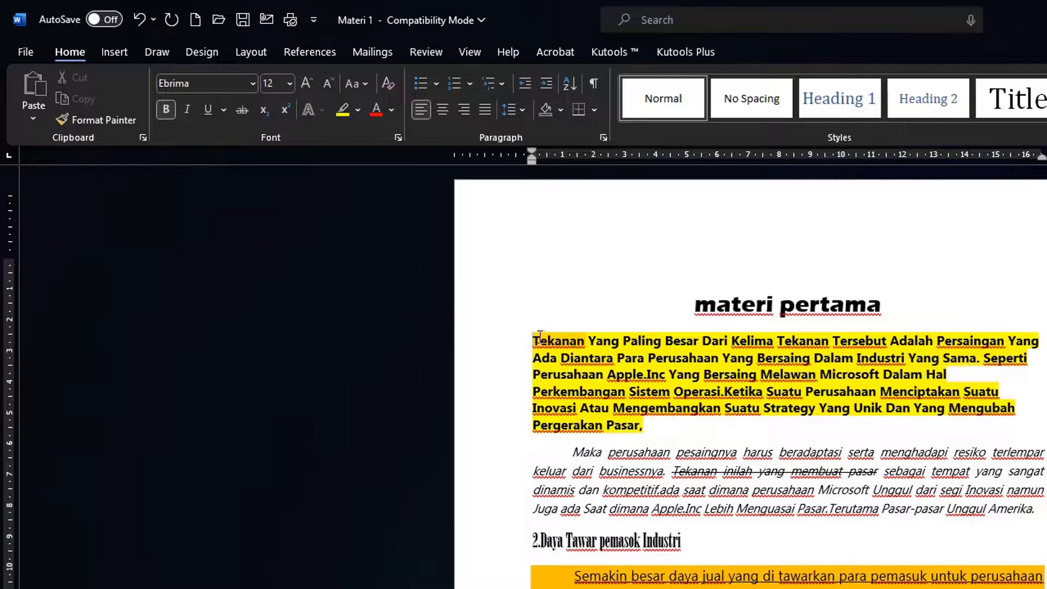
{"action": "left_click_drag", "start_coordinate": [533, 338], "coordinate": [658, 424]}
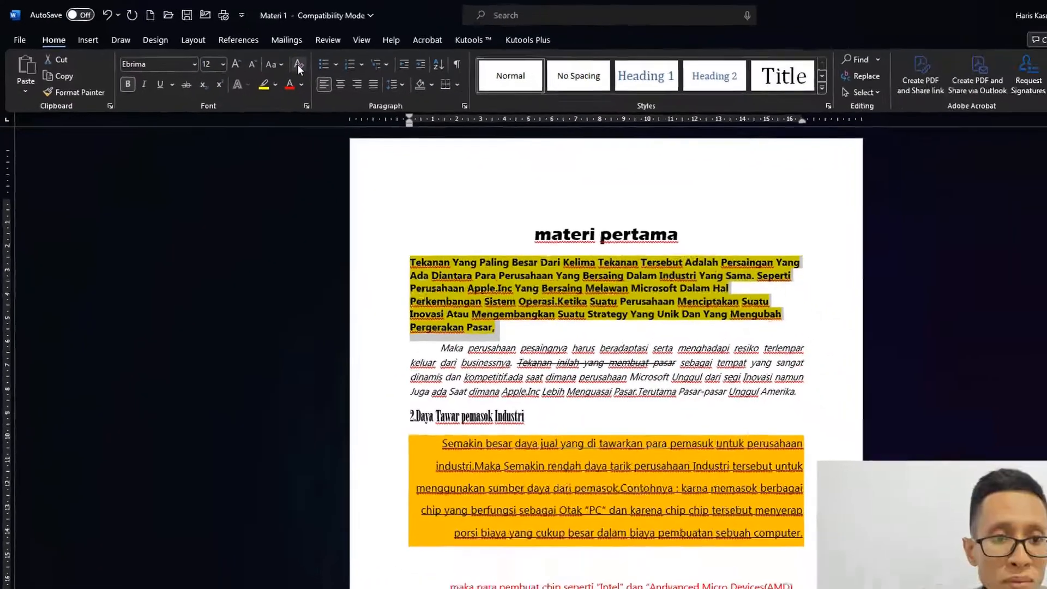
{"action": "left_click", "coordinate": [296, 65]}
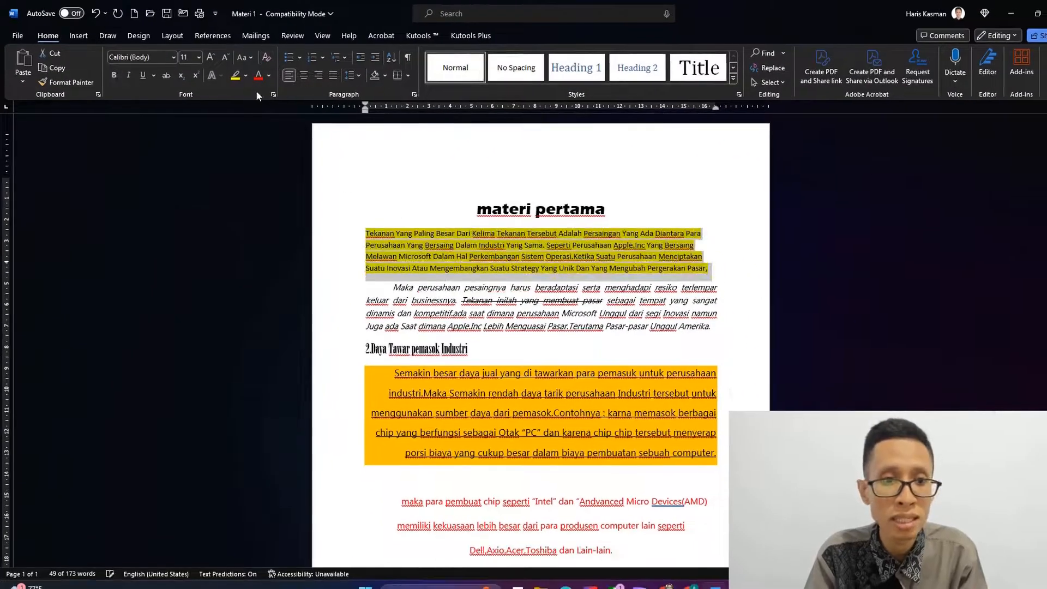
Step: Remove the yellow text highlight from the first paragraph by setting its highlight color to No Color
{"action": "left_click", "coordinate": [245, 76]}
{"action": "left_click", "coordinate": [264, 167]}
{"action": "left_click", "coordinate": [534, 266]}
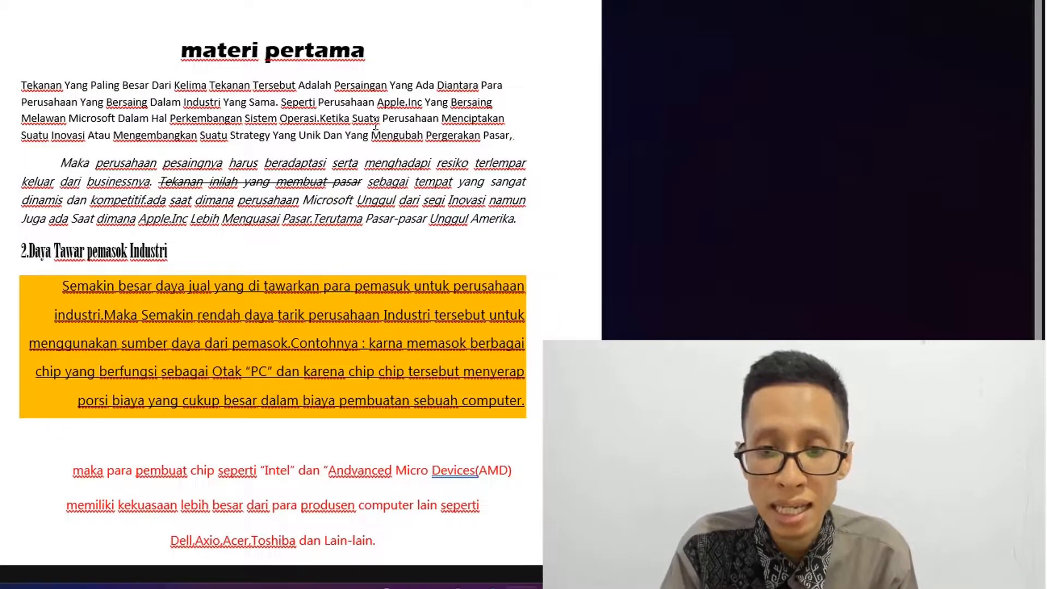
Step: Change the first paragraph under the title to lowercase
{"action": "left_click_drag", "start_coordinate": [538, 145], "coordinate": [20, 82]}
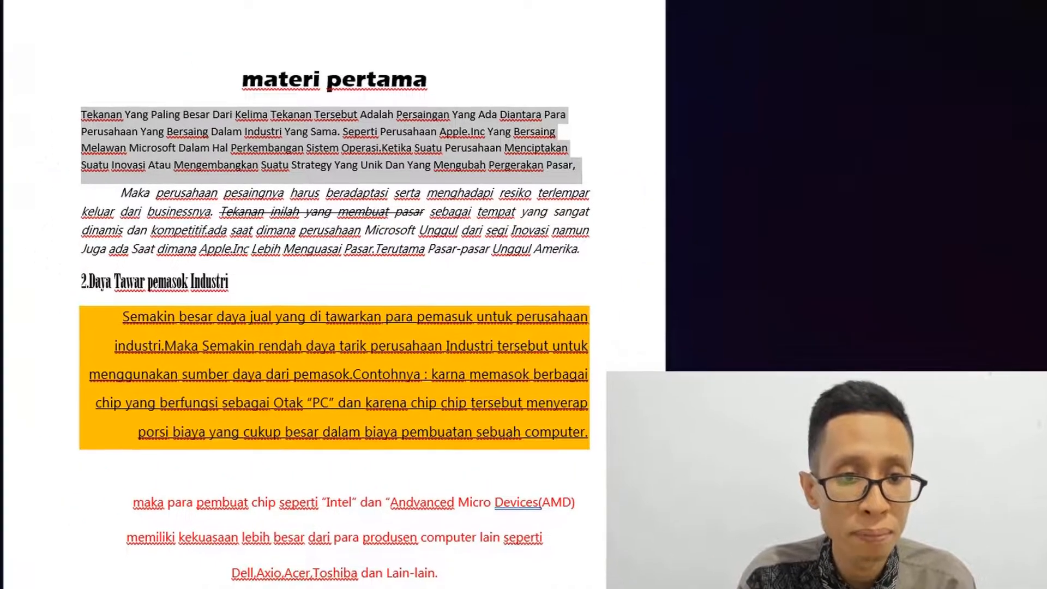
{"action": "left_click", "coordinate": [267, 24]}
{"action": "left_click", "coordinate": [347, 97]}
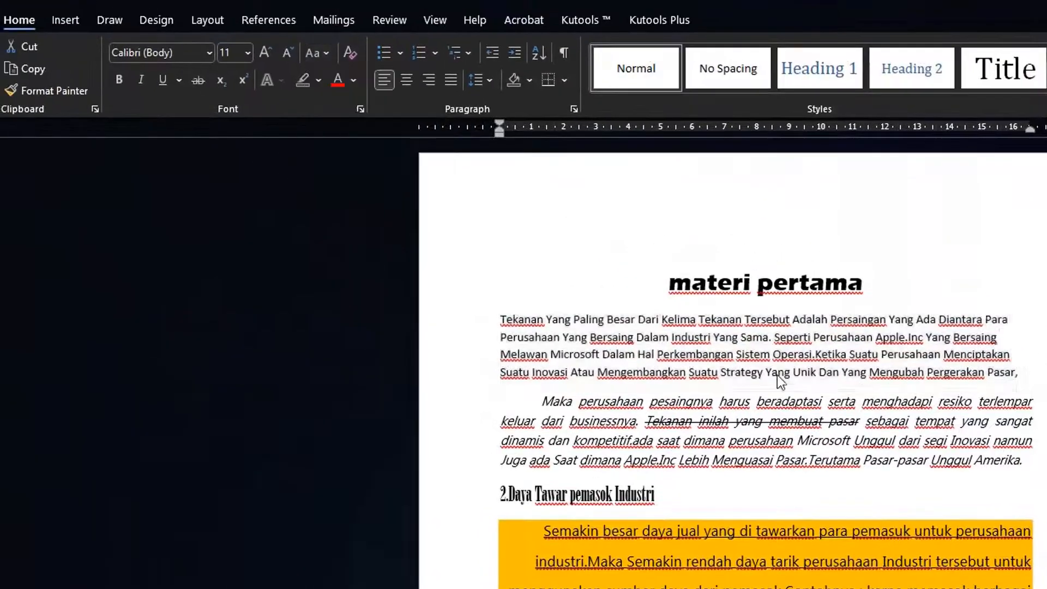
{"action": "left_click", "coordinate": [1030, 378]}
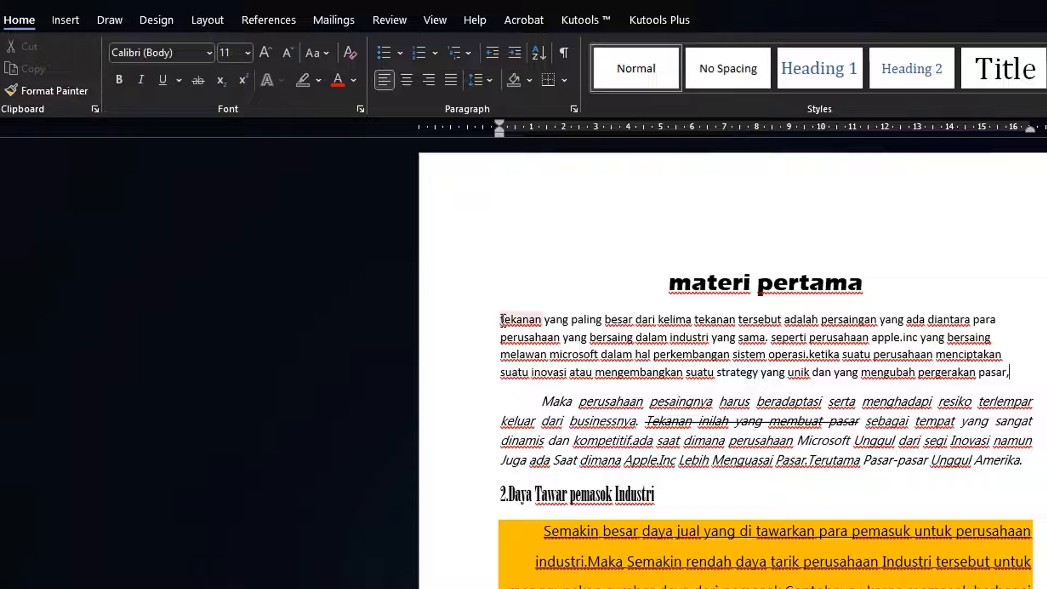
Step: Highlight the whole first paragraph under the title in yellow
{"action": "left_click_drag", "start_coordinate": [502, 319], "coordinate": [1013, 379]}
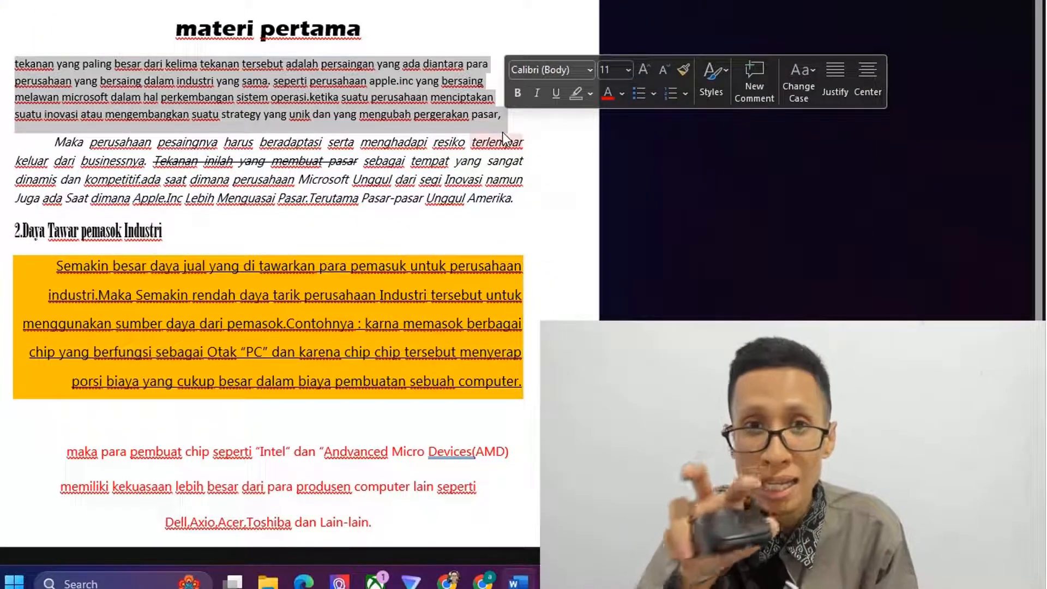
{"action": "left_click", "coordinate": [16, 65]}
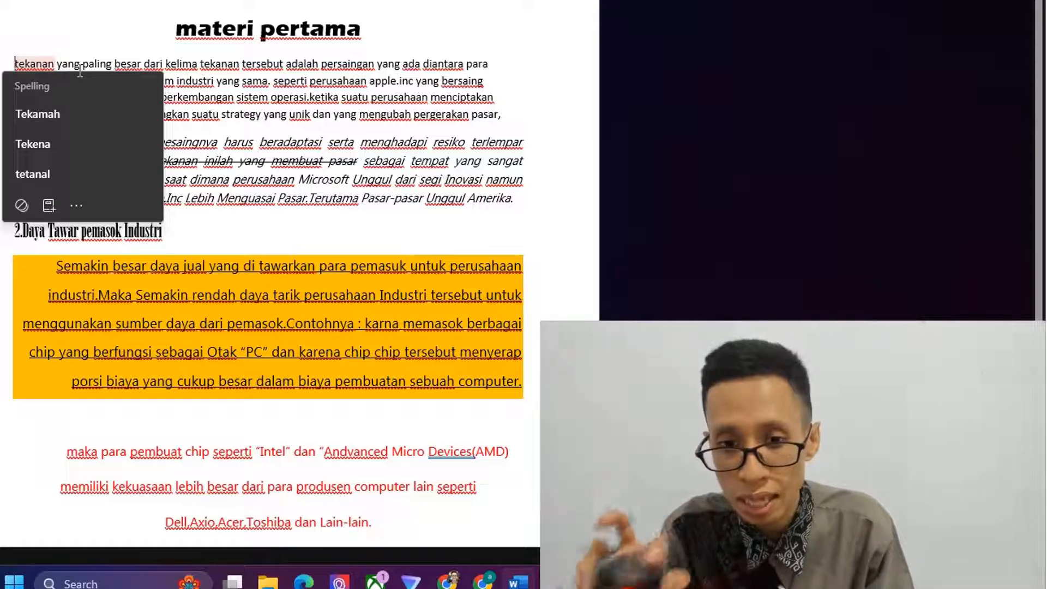
{"action": "left_click_drag", "start_coordinate": [15, 60], "coordinate": [513, 113]}
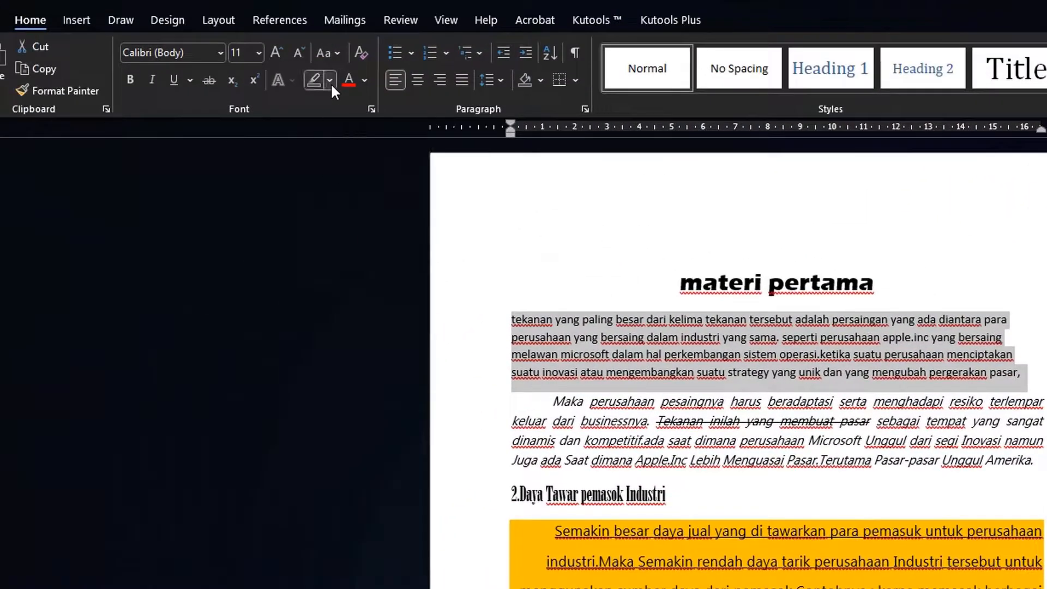
{"action": "left_click", "coordinate": [330, 80]}
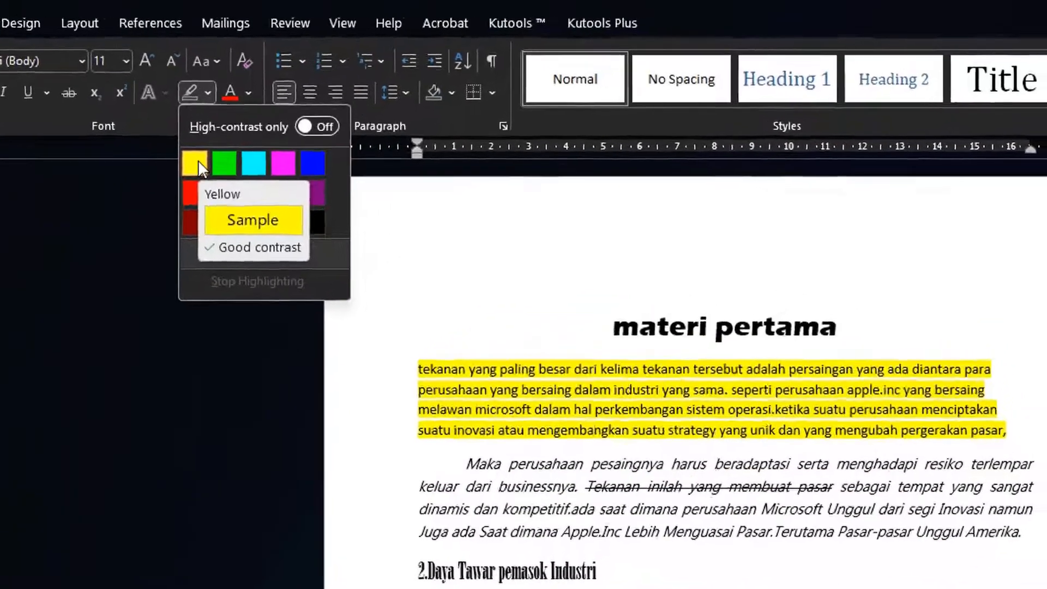
{"action": "left_click", "coordinate": [320, 139]}
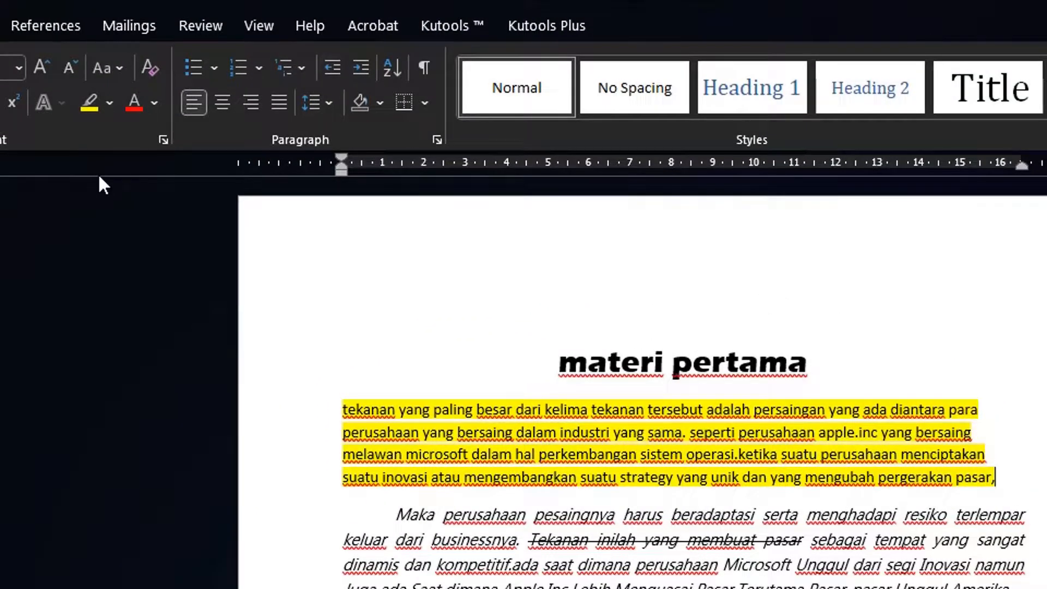
{"action": "left_click", "coordinate": [109, 104]}
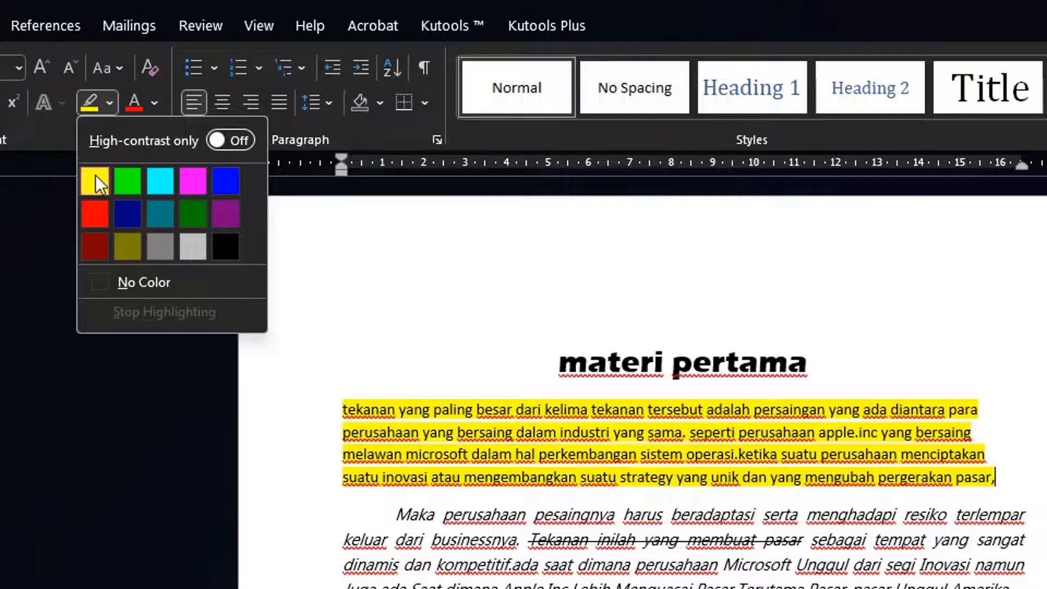
{"action": "left_click", "coordinate": [109, 107]}
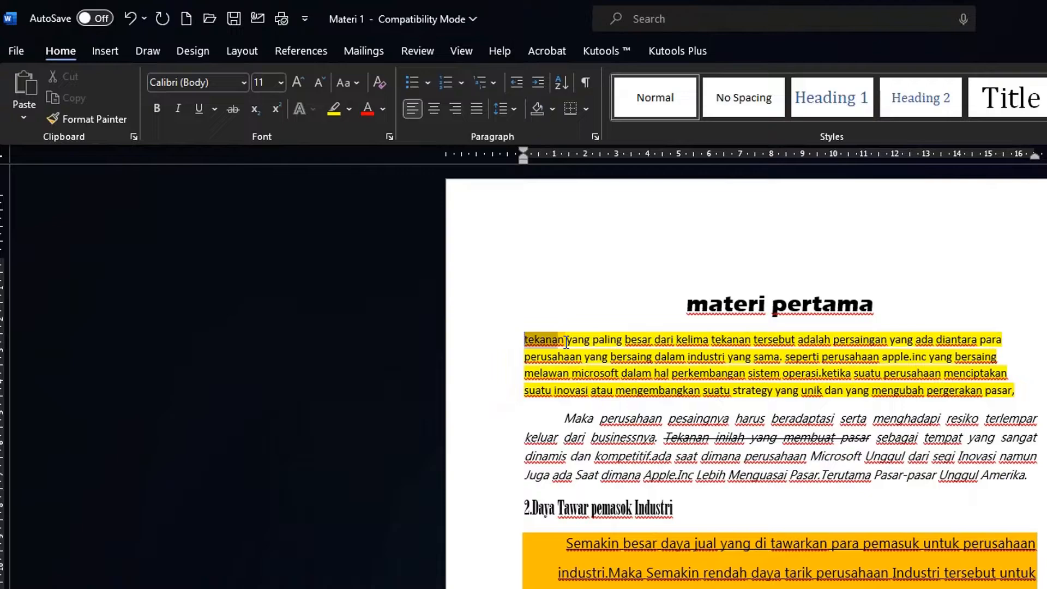
Step: Make the highlighted first paragraph bold and change its case to Capitalize Each Word
{"action": "left_click_drag", "start_coordinate": [404, 385], "coordinate": [1009, 450]}
{"action": "left_click_drag", "start_coordinate": [1022, 391], "coordinate": [1020, 389]}
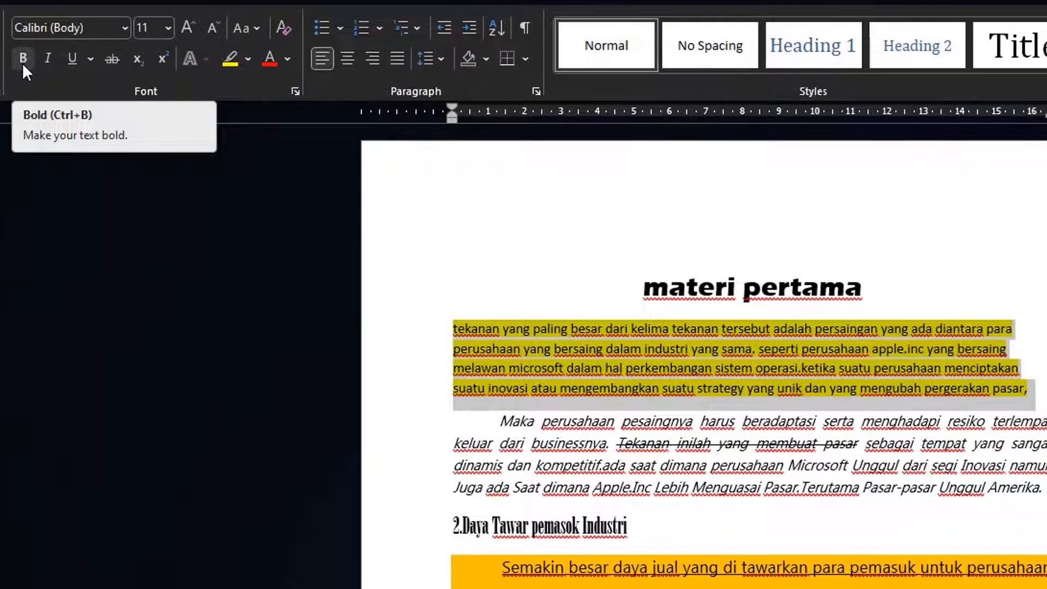
{"action": "left_click", "coordinate": [78, 81]}
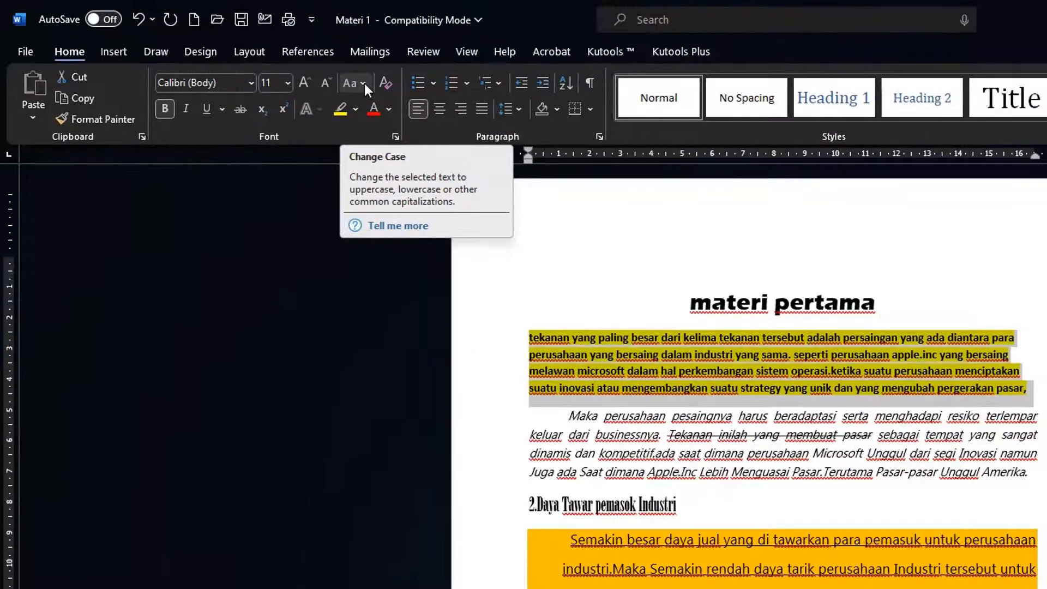
{"action": "left_click", "coordinate": [364, 83]}
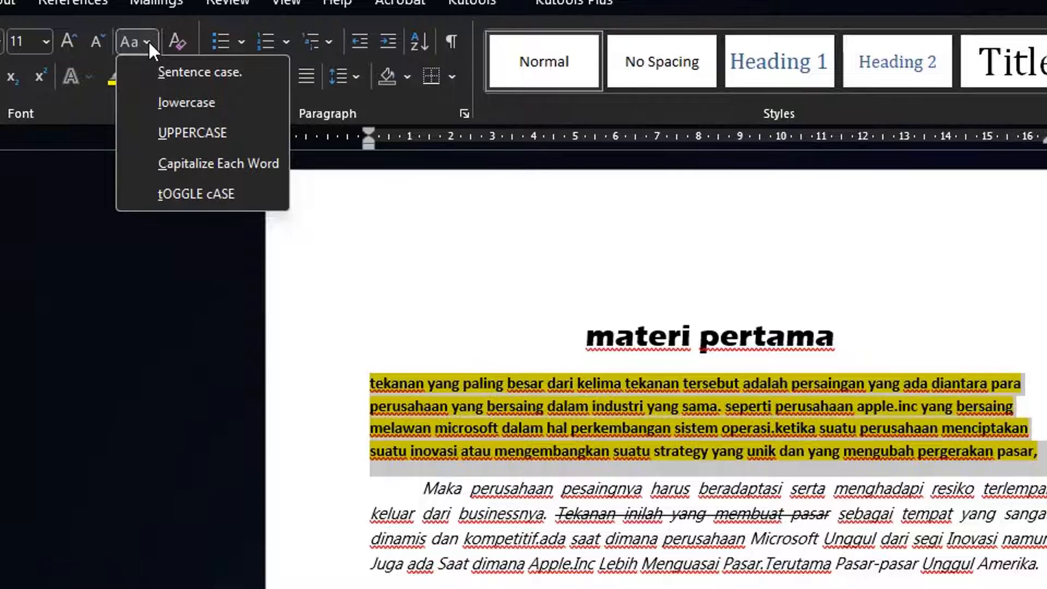
{"action": "left_click", "coordinate": [207, 173]}
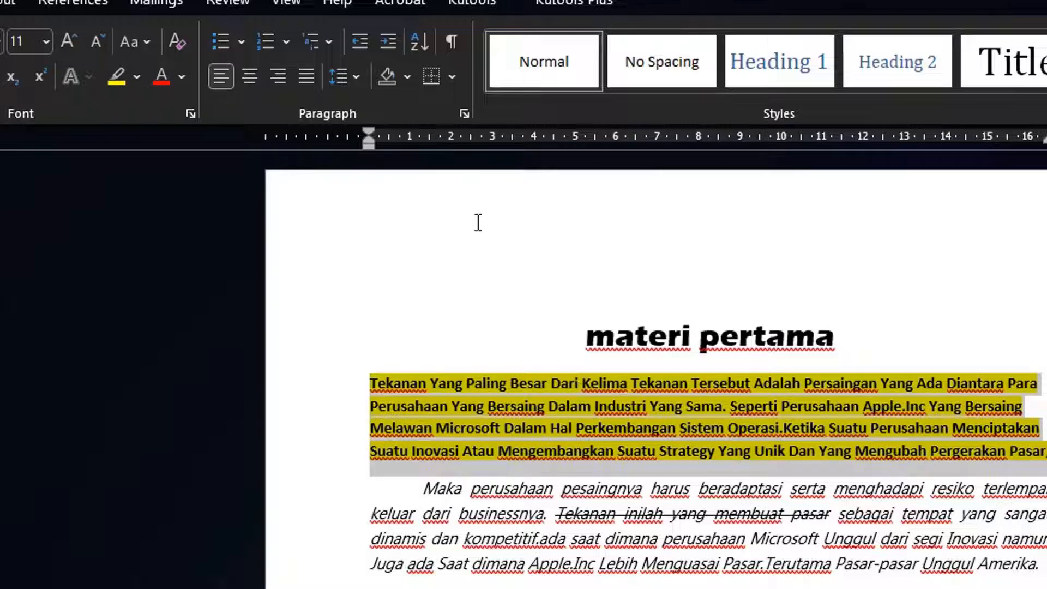
Step: Set the line spacing of the bold first paragraph to 1.0
{"action": "left_click", "coordinate": [356, 76]}
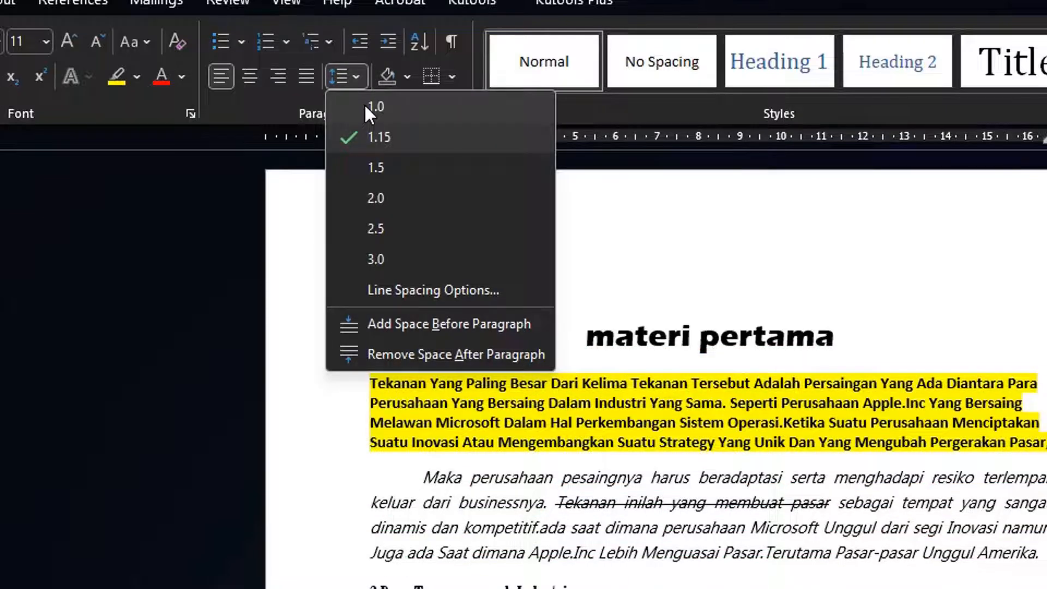
{"action": "left_click", "coordinate": [364, 106]}
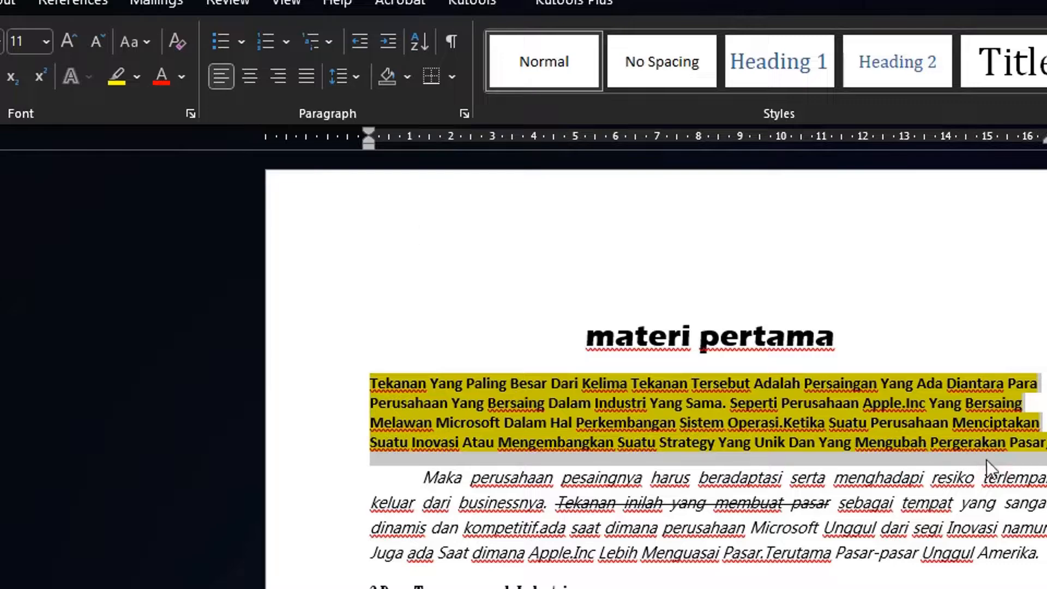
{"action": "left_click", "coordinate": [1045, 454]}
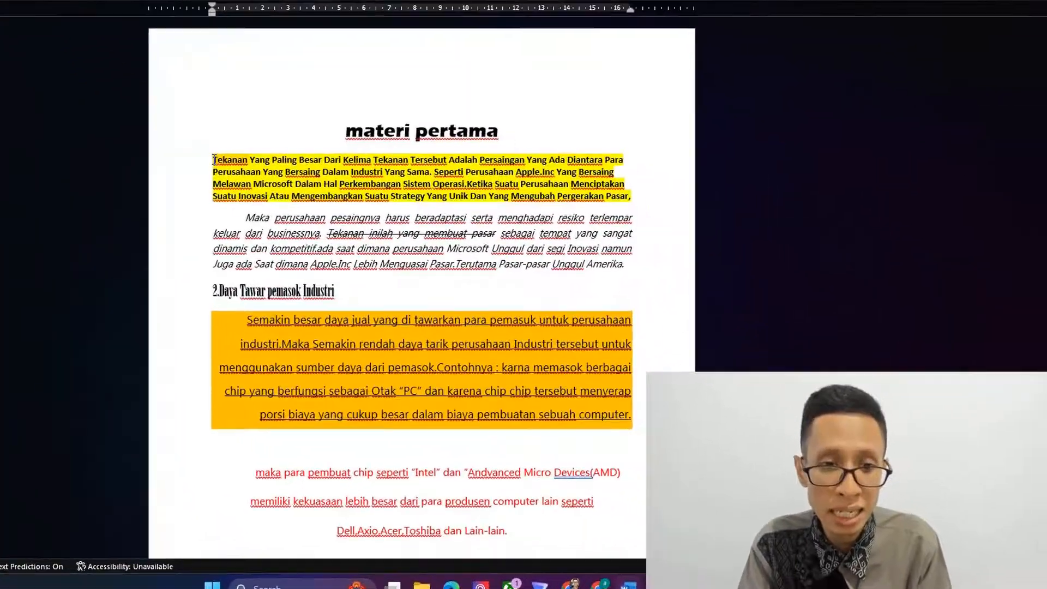
Step: Indent the first line of the highlighted first paragraph, starting before "Tekanan"
{"action": "right_click", "coordinate": [368, 234]}
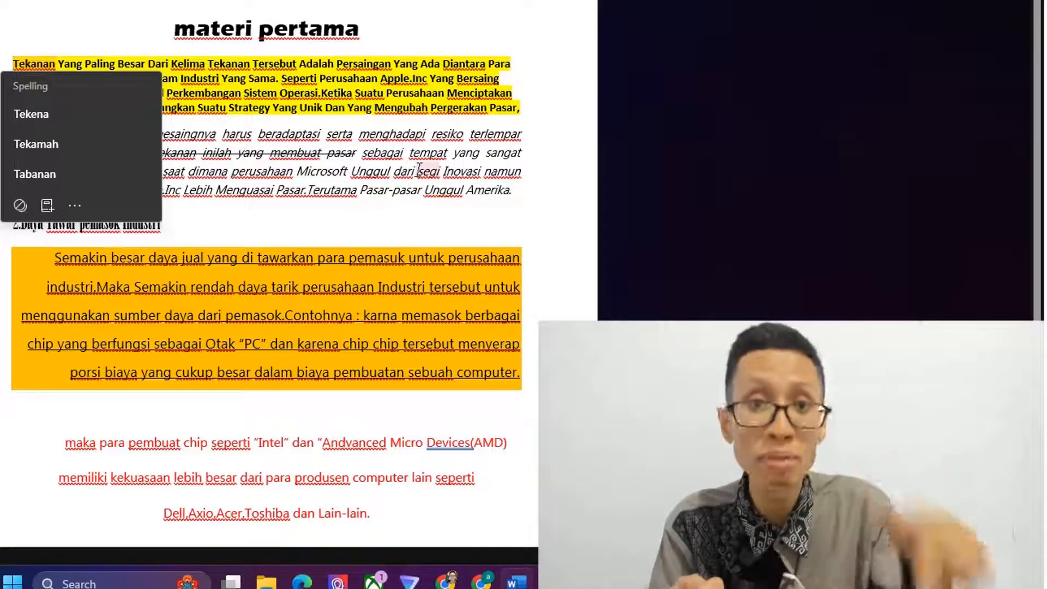
{"action": "key", "text": "Escape"}
{"action": "key", "text": "Tab"}
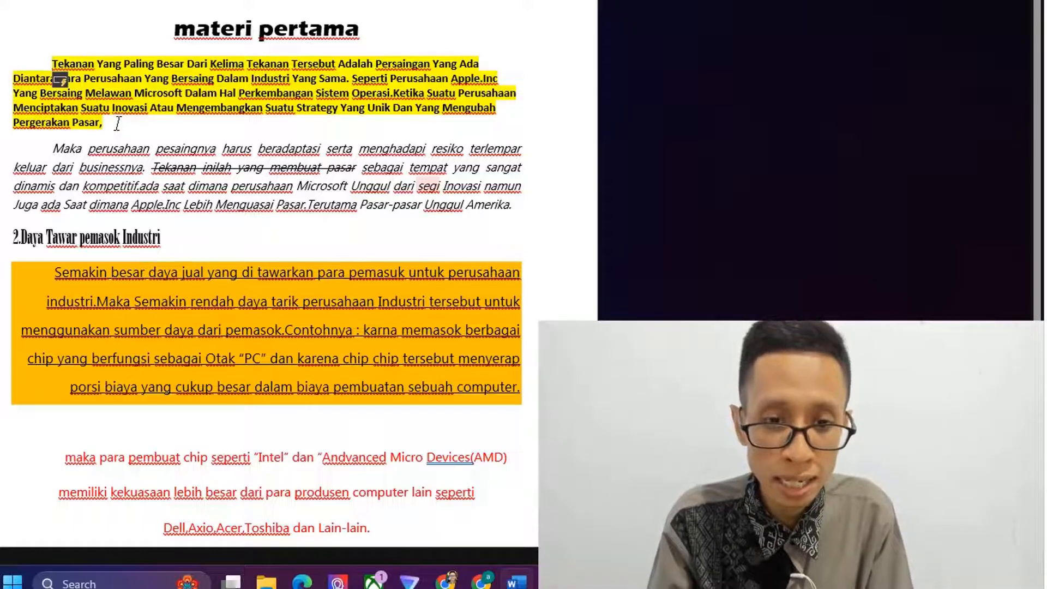
{"action": "left_click_drag", "start_coordinate": [118, 123], "coordinate": [82, 103]}
{"action": "triple_click", "coordinate": [60, 80]}
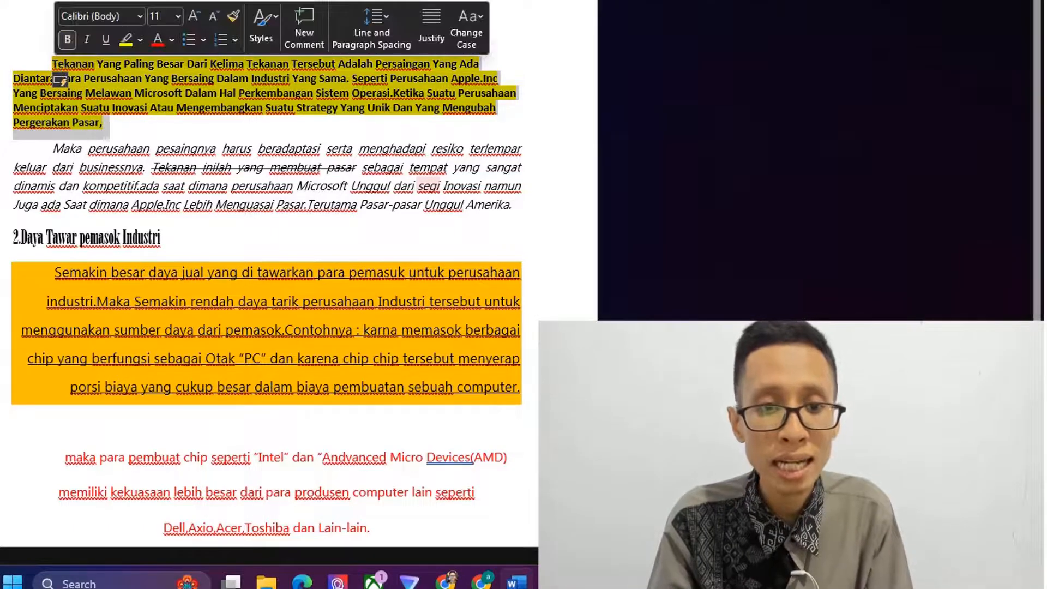
{"action": "left_click", "coordinate": [1, 1]}
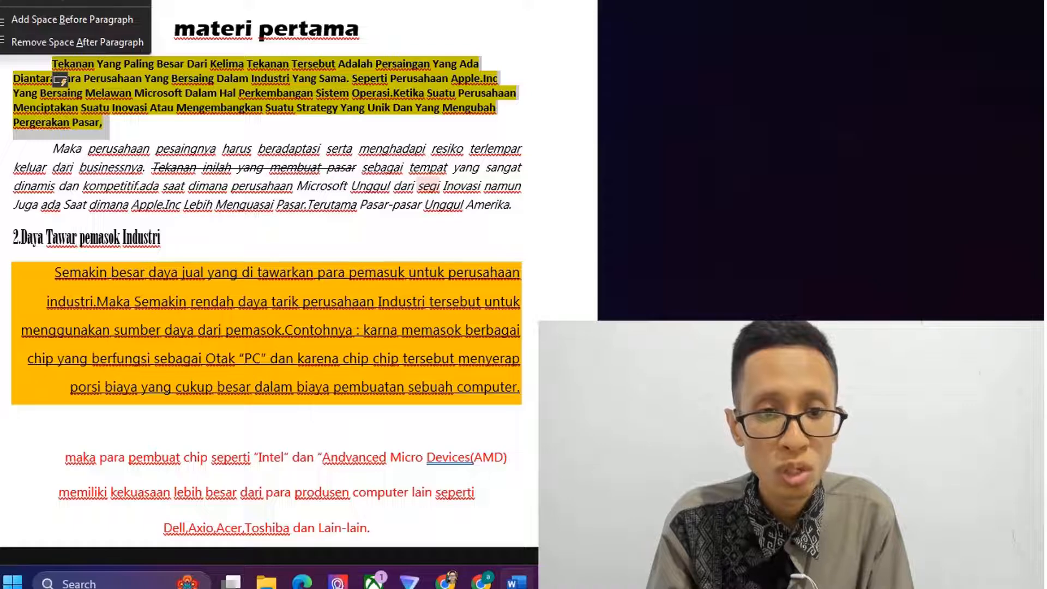
{"action": "left_click", "coordinate": [109, 126]}
{"action": "right_click", "coordinate": [53, 64]}
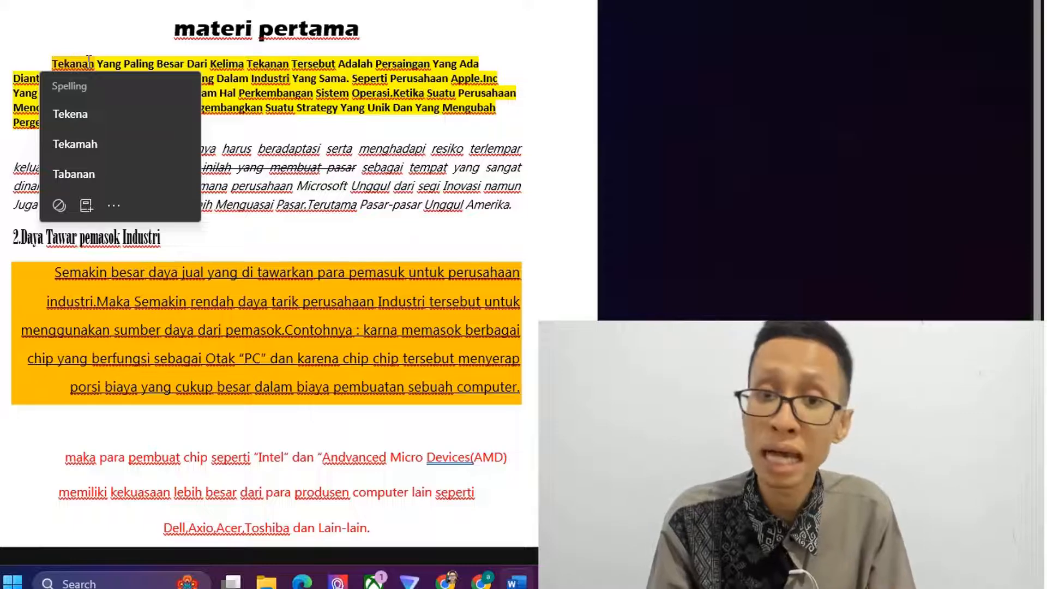
{"action": "right_click", "coordinate": [221, 64]}
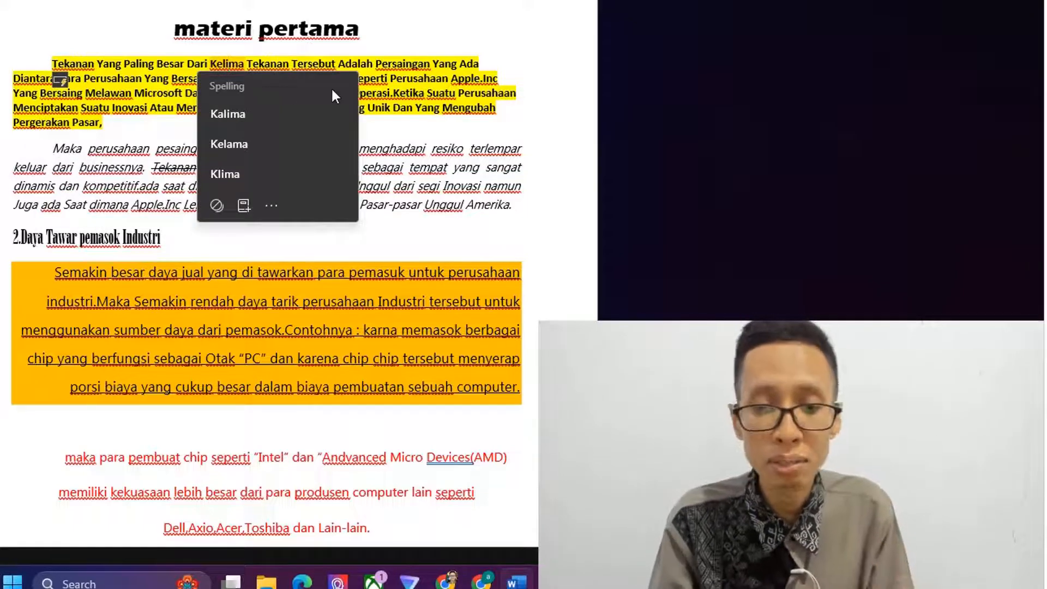
{"action": "right_click", "coordinate": [387, 92]}
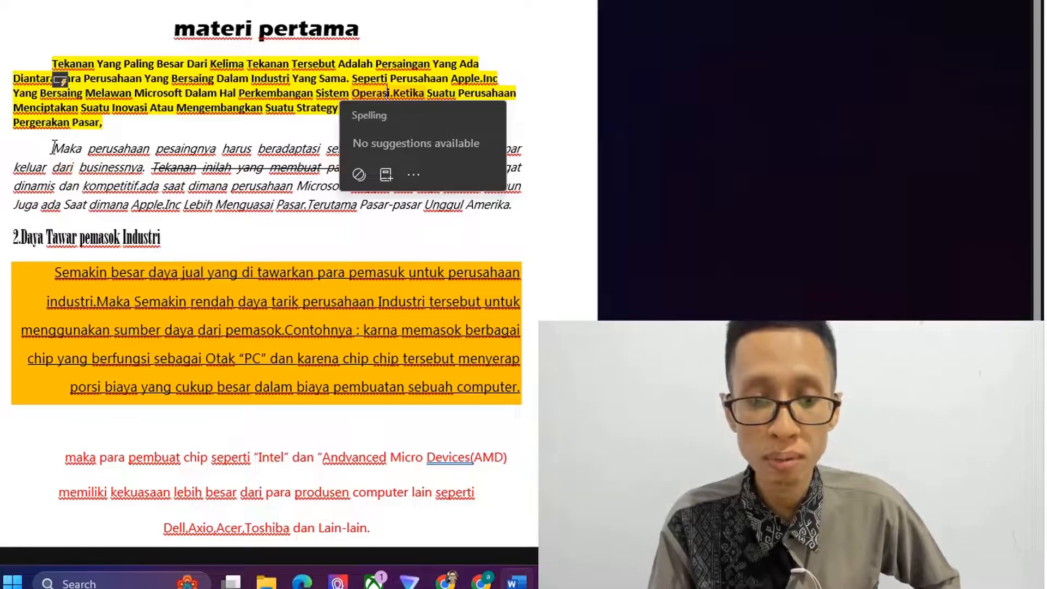
Step: Clear all formatting of the second paragraph, beginning "Maka perusahaan", and make its text italic
{"action": "left_click_drag", "start_coordinate": [53, 147], "coordinate": [509, 214]}
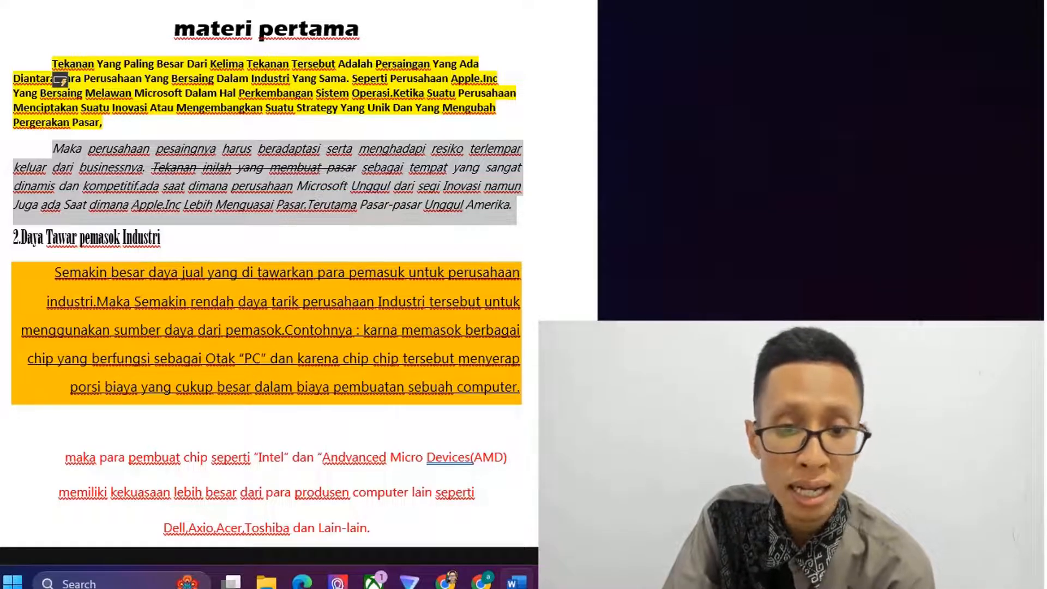
{"action": "left_click", "coordinate": [60, 1]}
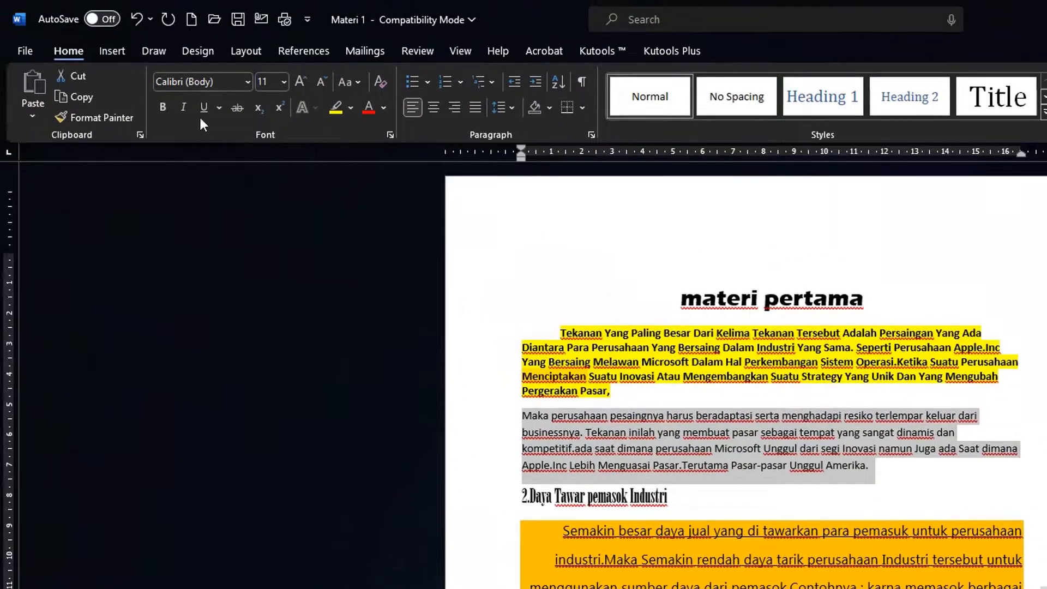
{"action": "left_click", "coordinate": [183, 108]}
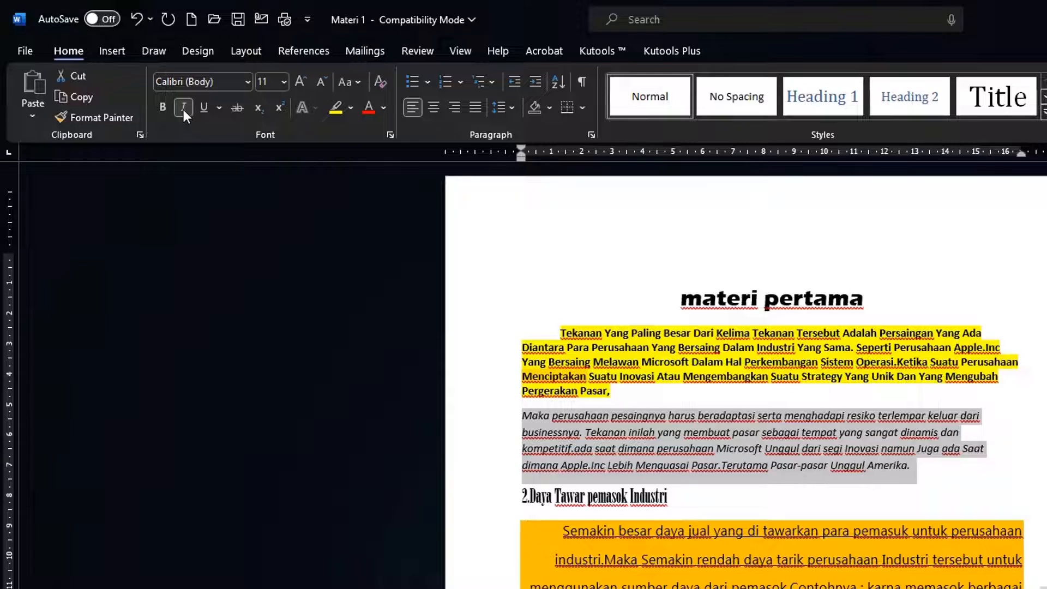
Step: Indent the first line of the italic second paragraph, starting before "Maka"
{"action": "left_click", "coordinate": [523, 419]}
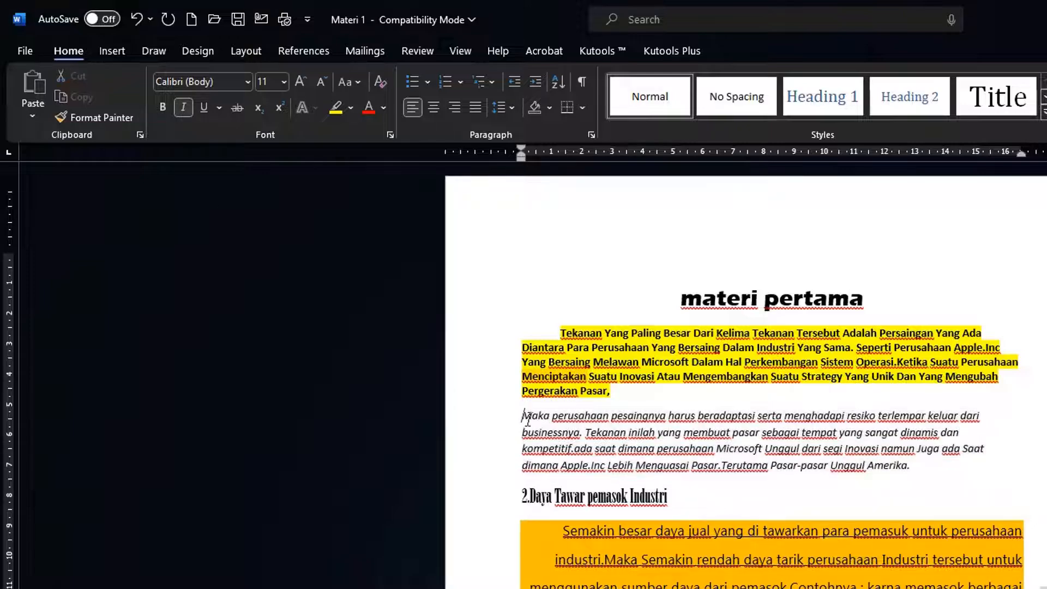
{"action": "key", "text": "Tab"}
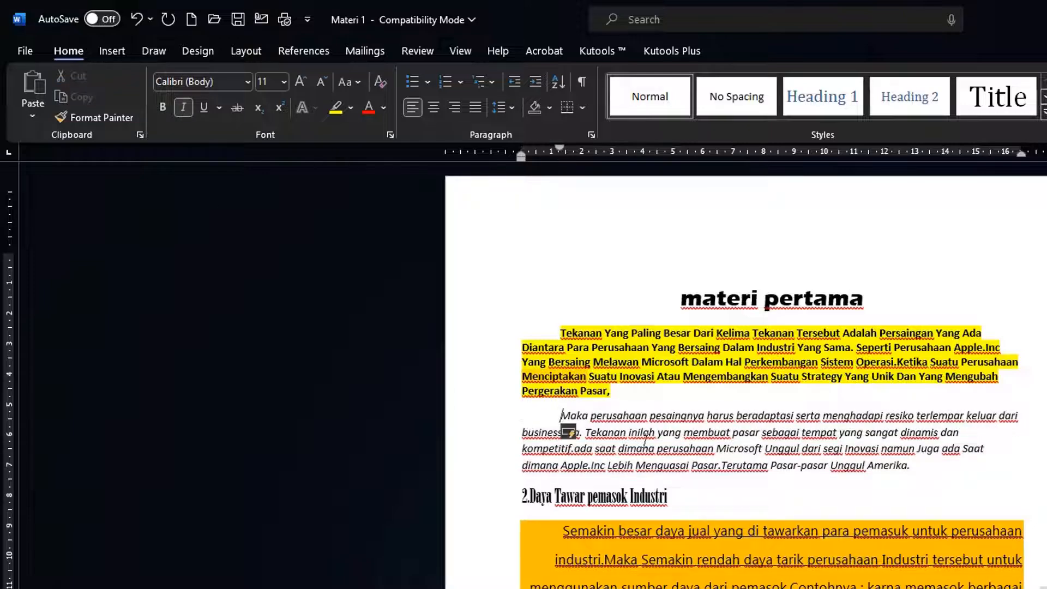
Step: Set the second paragraph's line spacing to 1.15 and justify its text
{"action": "left_click_drag", "start_coordinate": [695, 434], "coordinate": [908, 469]}
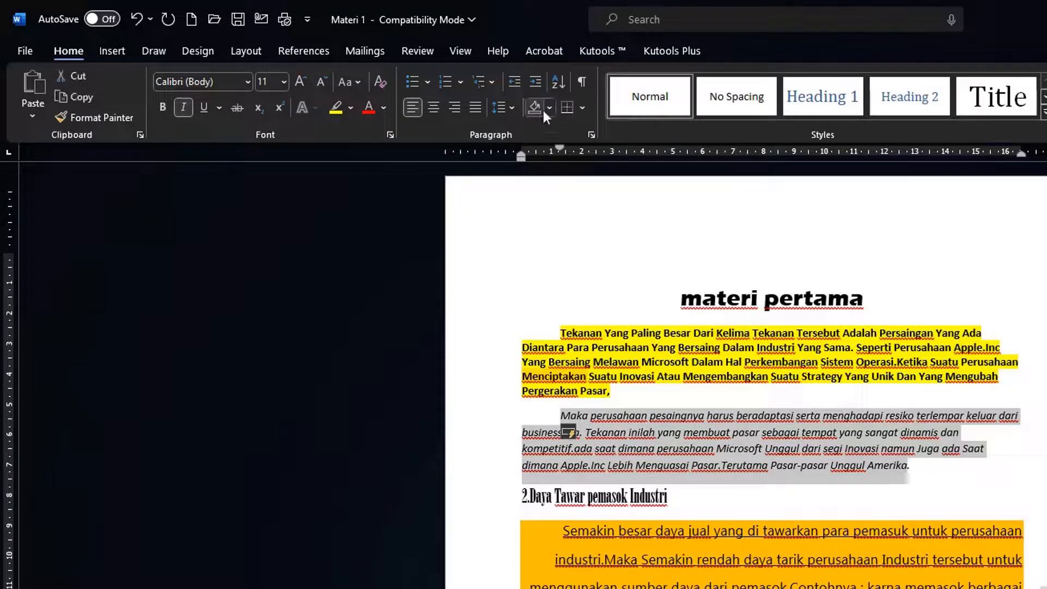
{"action": "left_click", "coordinate": [510, 106]}
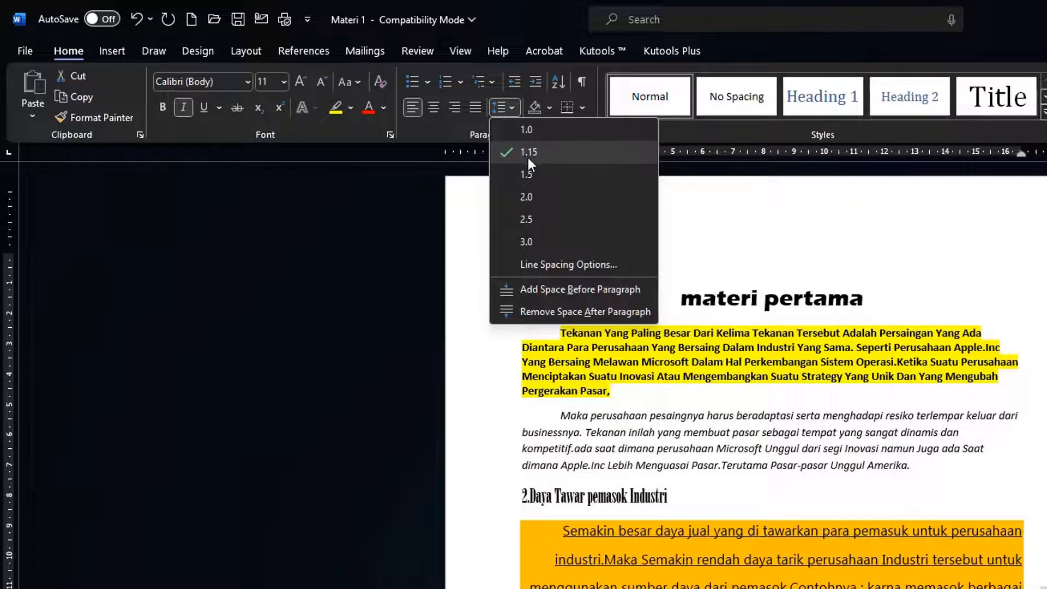
{"action": "left_click", "coordinate": [528, 157]}
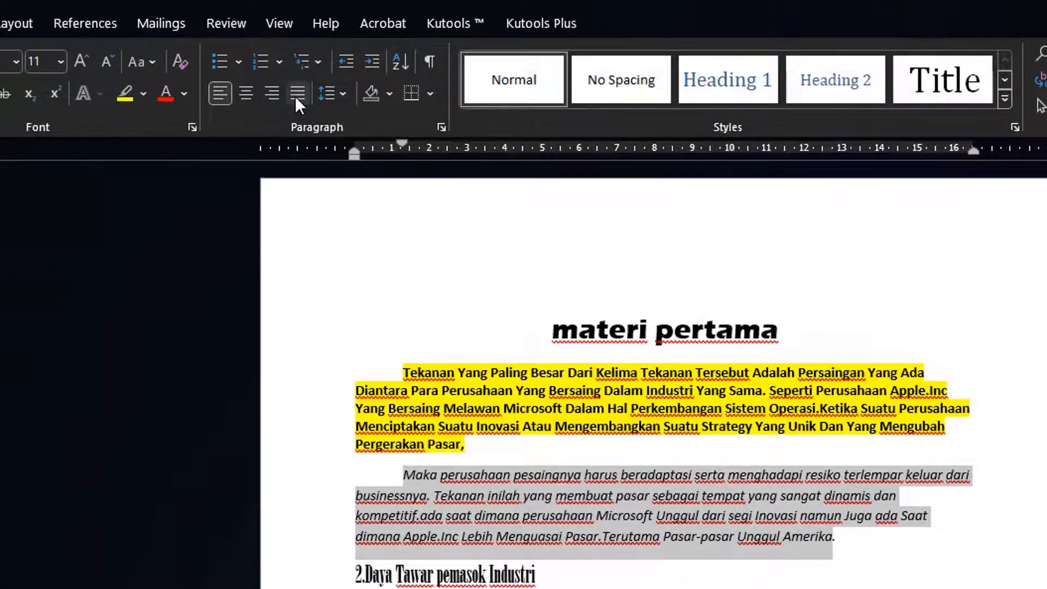
{"action": "left_click", "coordinate": [297, 92]}
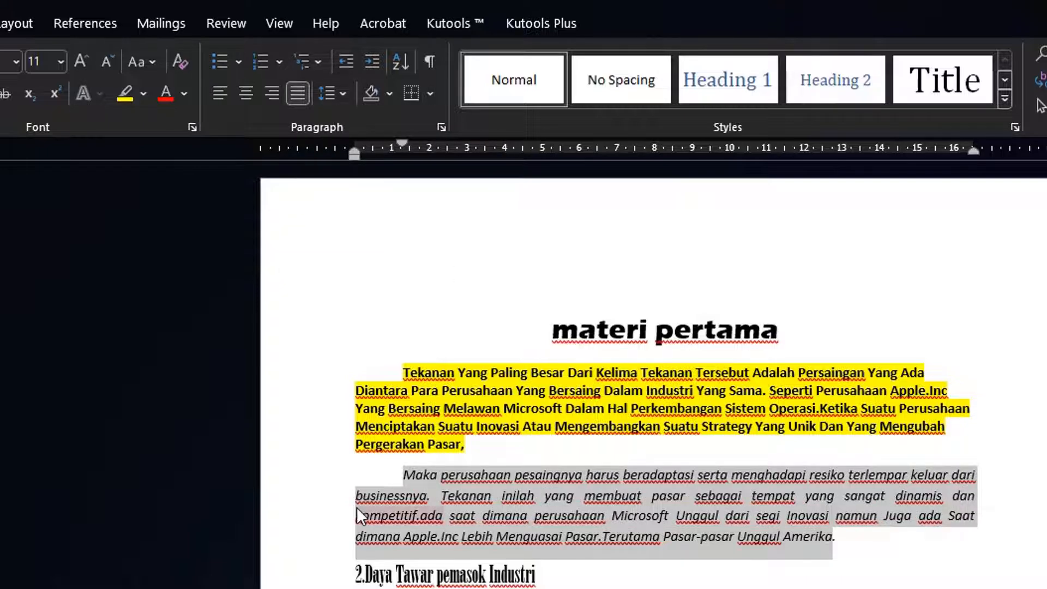
{"action": "left_click", "coordinate": [561, 516]}
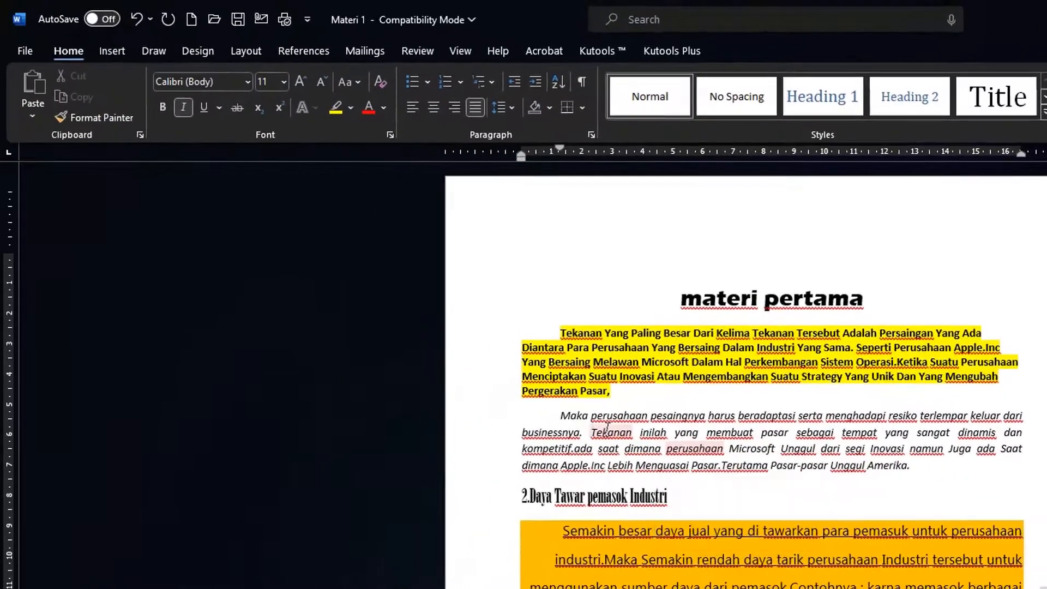
Step: Strike through the words "Tekanan inilah yang membuat pasar sebagai" in the italic second paragraph
{"action": "left_click_drag", "start_coordinate": [441, 496], "coordinate": [625, 494]}
{"action": "left_click_drag", "start_coordinate": [740, 429], "coordinate": [836, 435]}
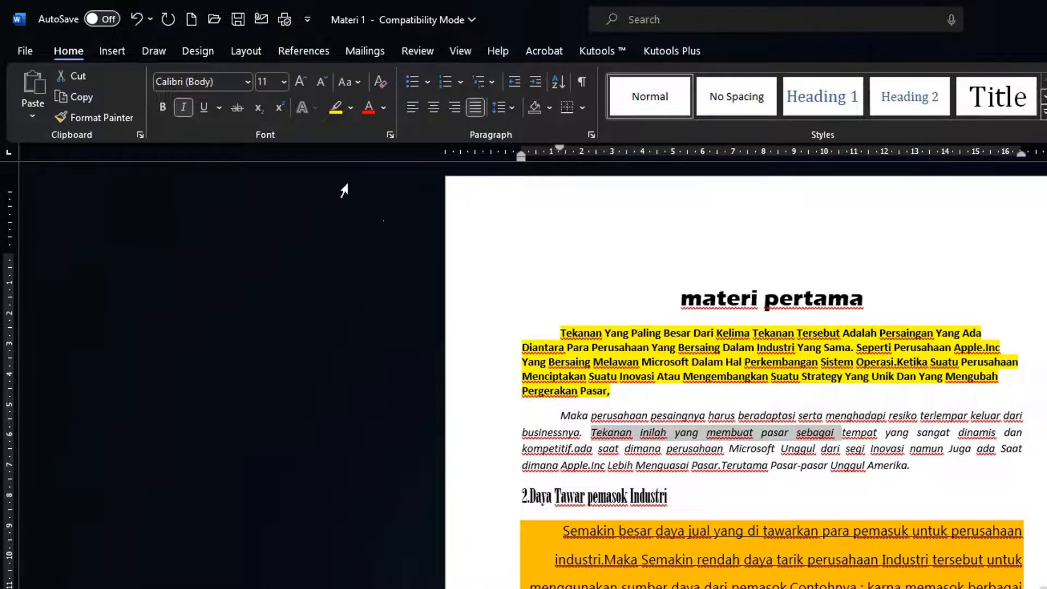
{"action": "left_click", "coordinate": [237, 111]}
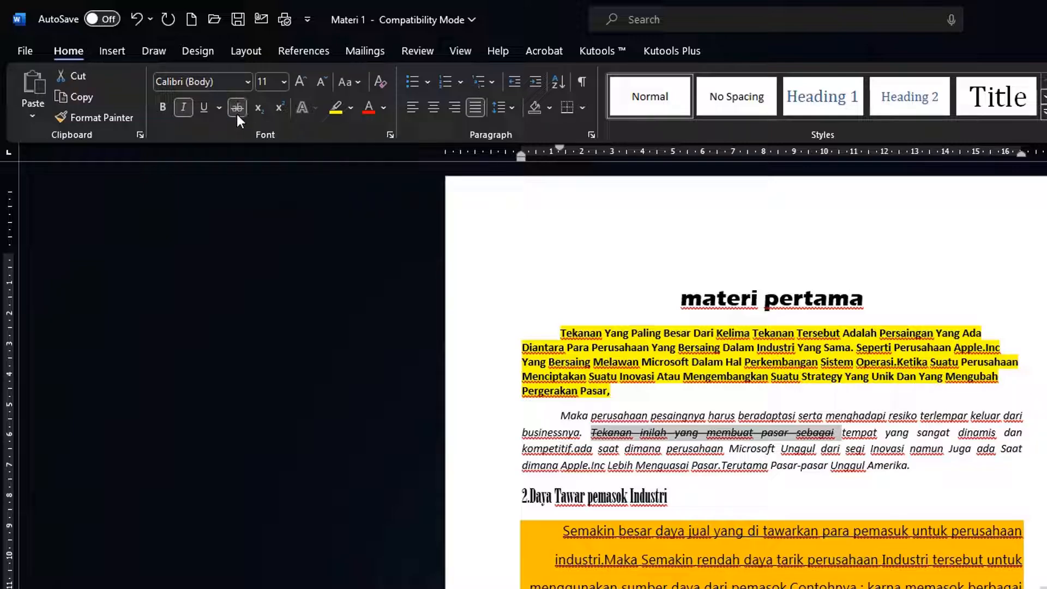
{"action": "right_click", "coordinate": [786, 445]}
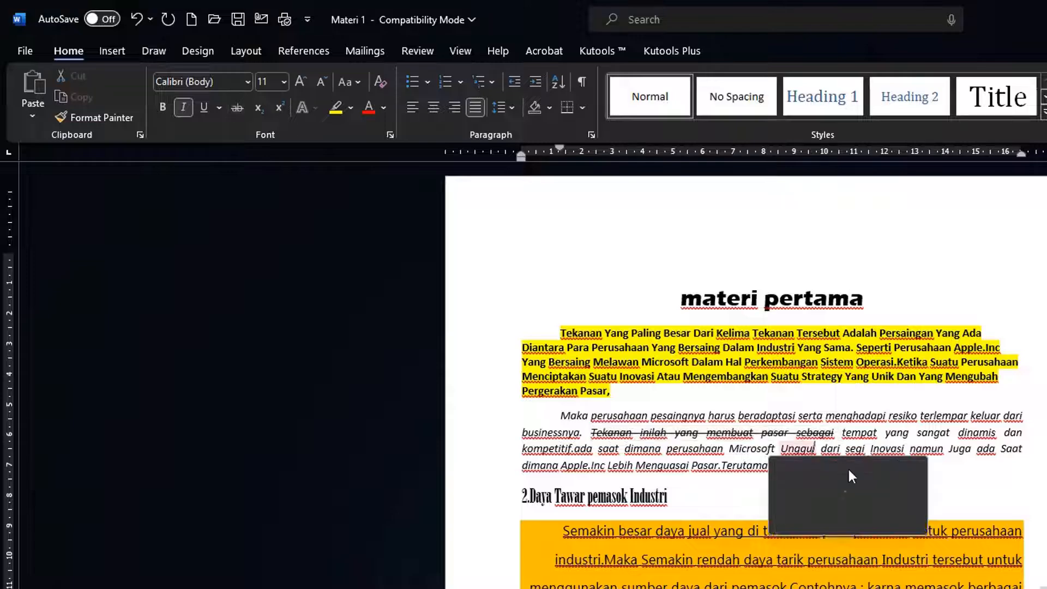
{"action": "left_click", "coordinate": [943, 429]}
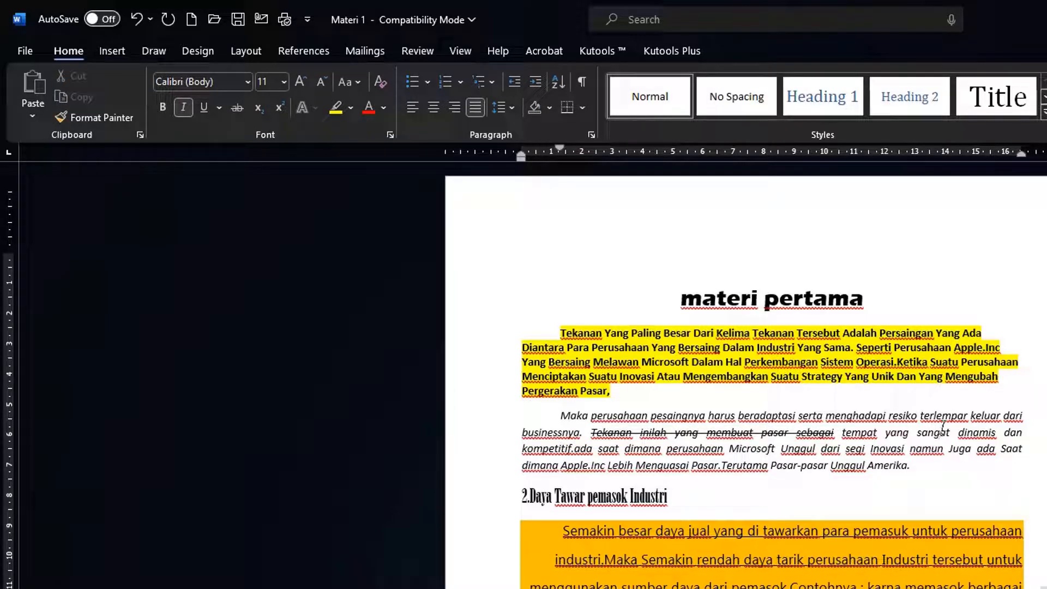
{"action": "left_click_drag", "start_coordinate": [671, 496], "coordinate": [519, 495]}
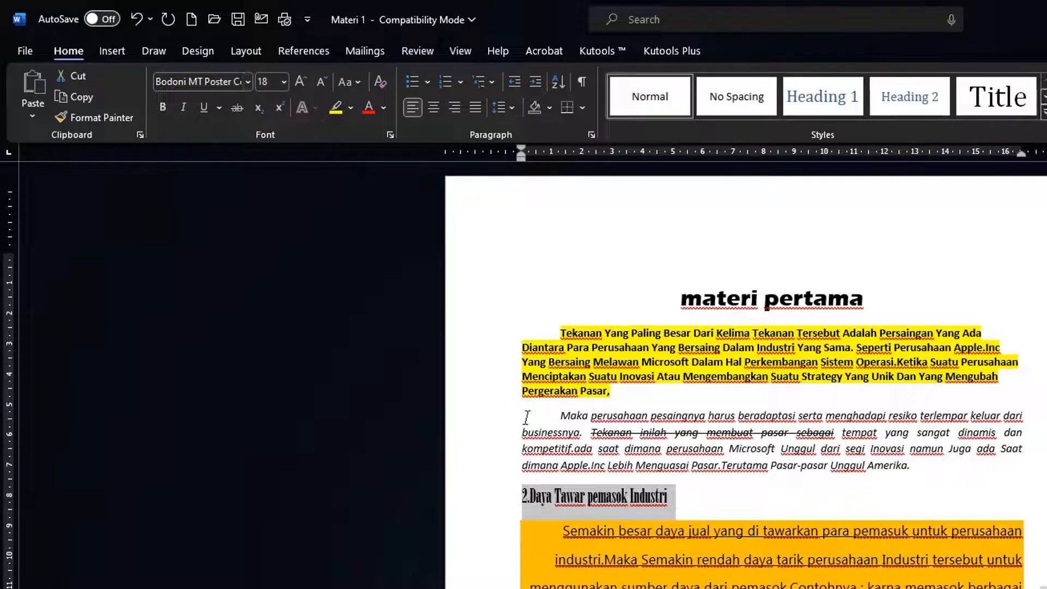
{"action": "left_click", "coordinate": [284, 82]}
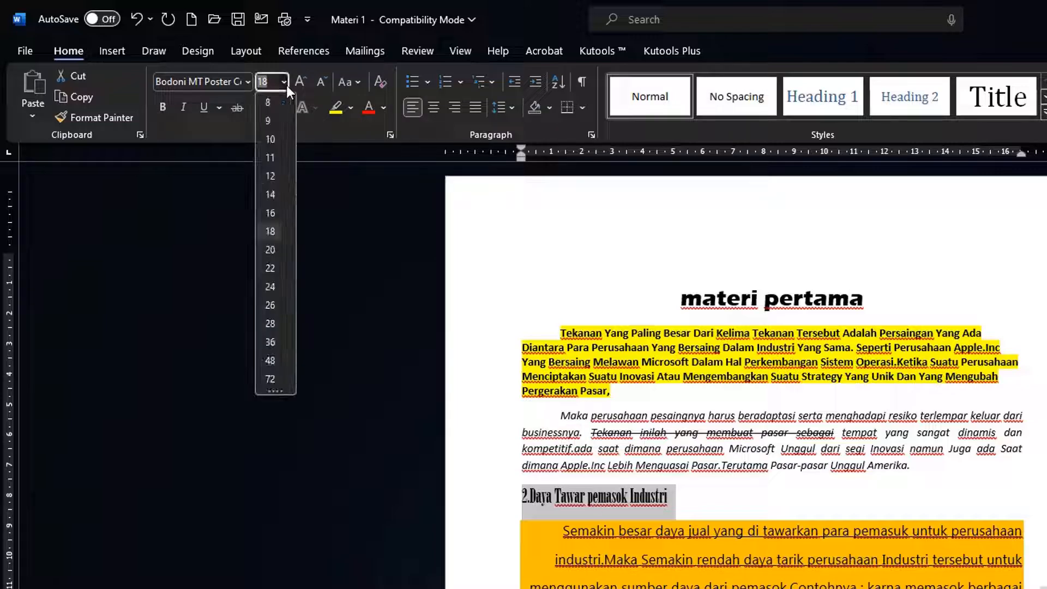
{"action": "left_click", "coordinate": [287, 85]}
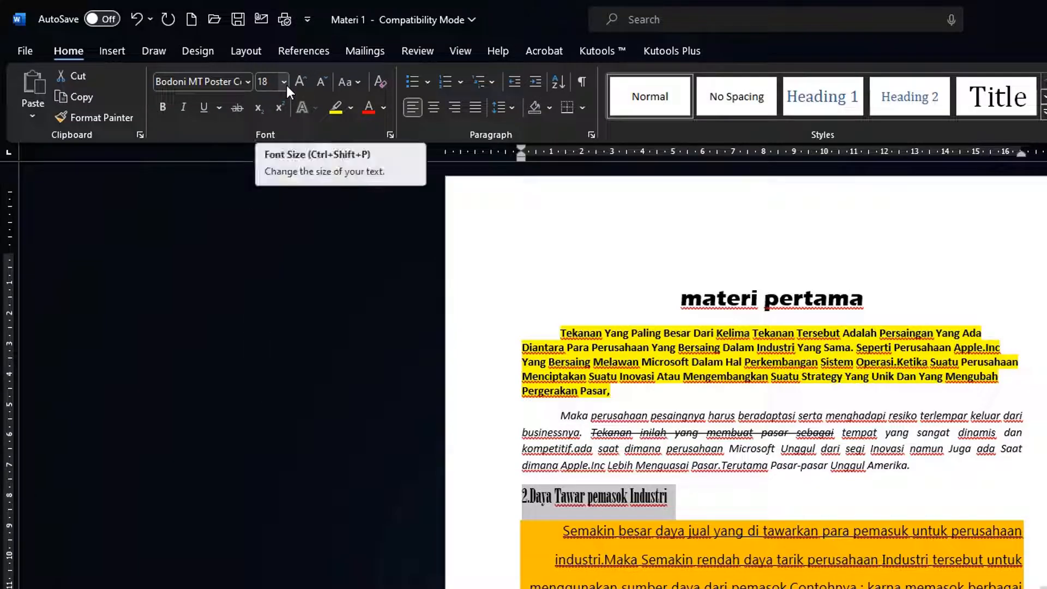
{"action": "left_click", "coordinate": [705, 495]}
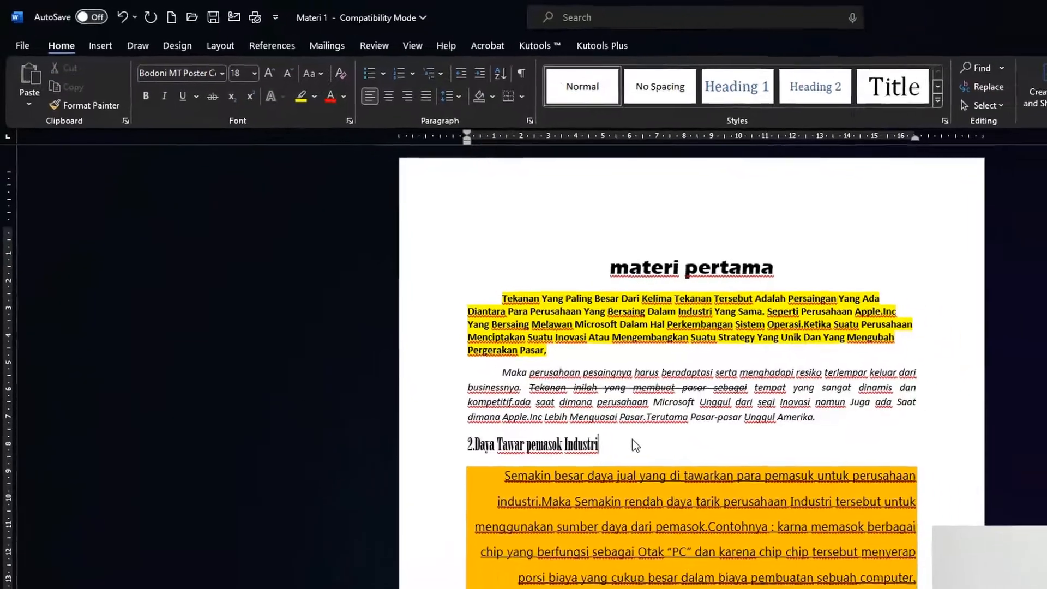
Step: Clear all formatting of the orange paragraph beginning "Semakin besar", and right-align it with 1.5 line spacing
{"action": "scroll", "coordinate": [597, 421], "scroll_direction": "down", "scroll_amount": 1}
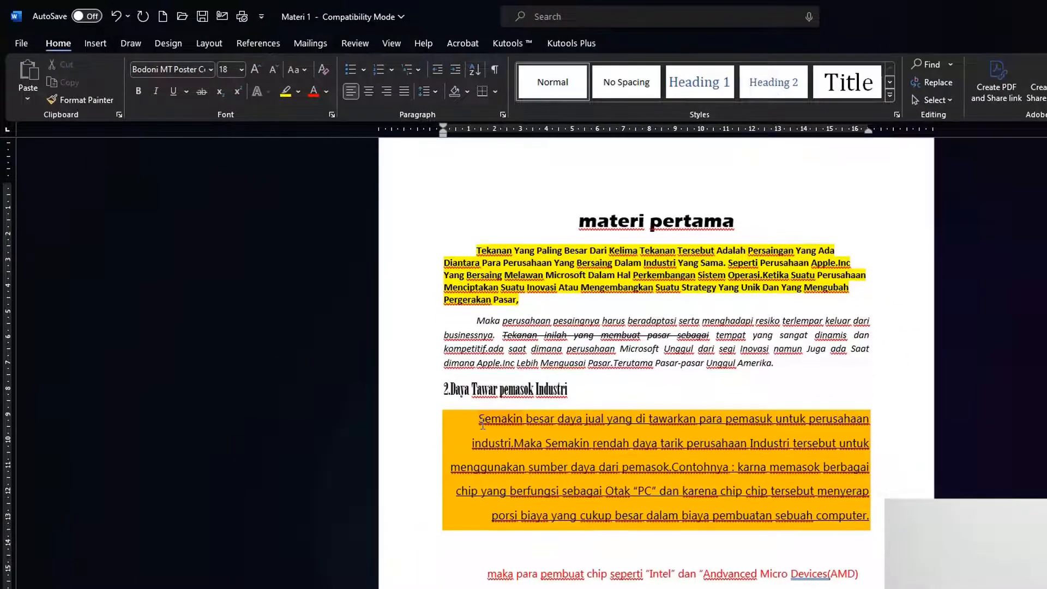
{"action": "left_click_drag", "start_coordinate": [479, 420], "coordinate": [779, 509]}
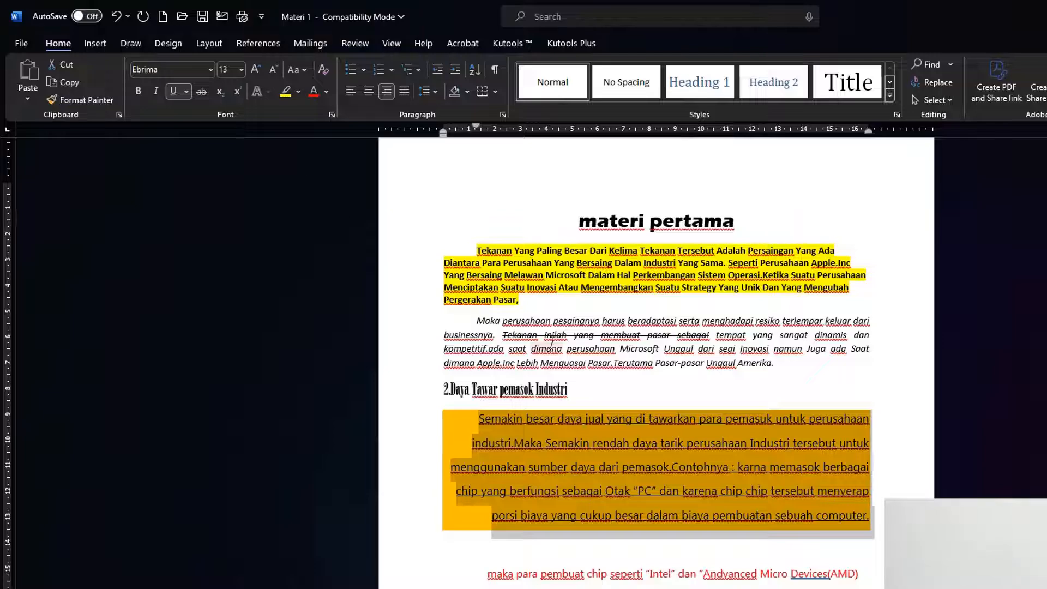
{"action": "left_click", "coordinate": [319, 71]}
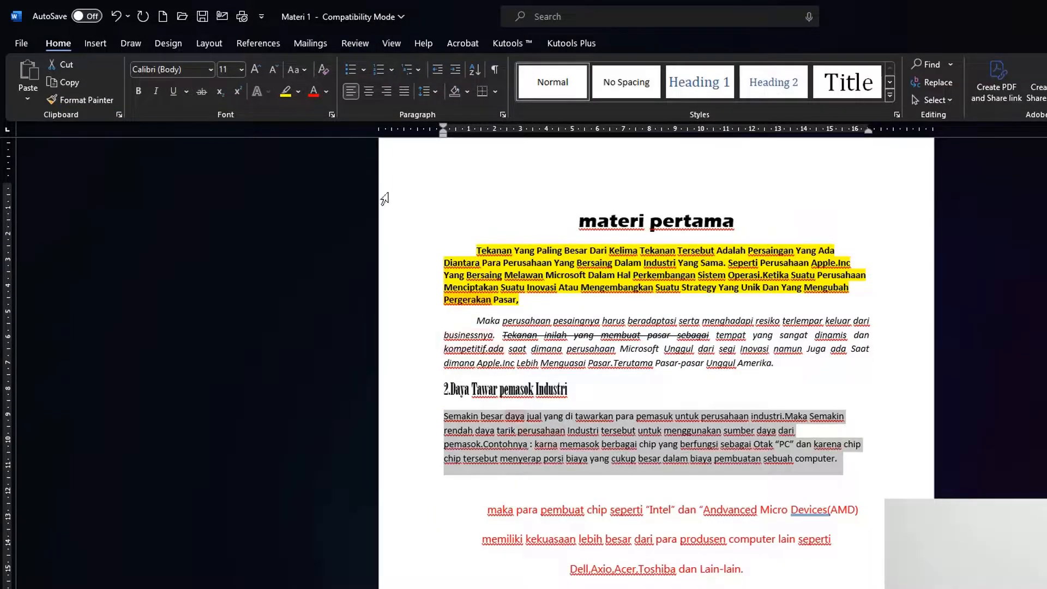
{"action": "left_click", "coordinate": [387, 93]}
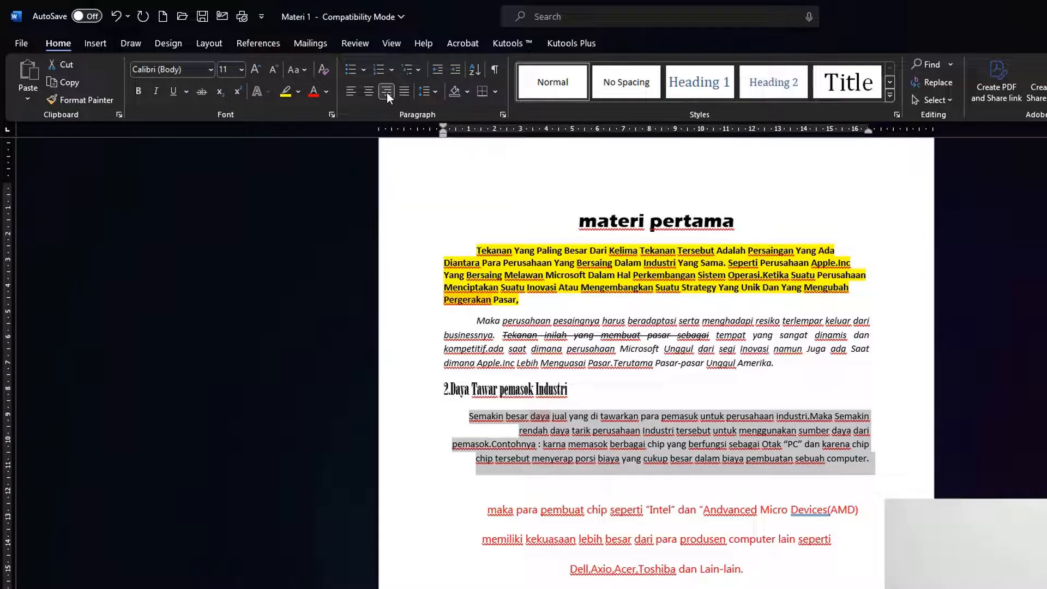
{"action": "left_click", "coordinate": [433, 94]}
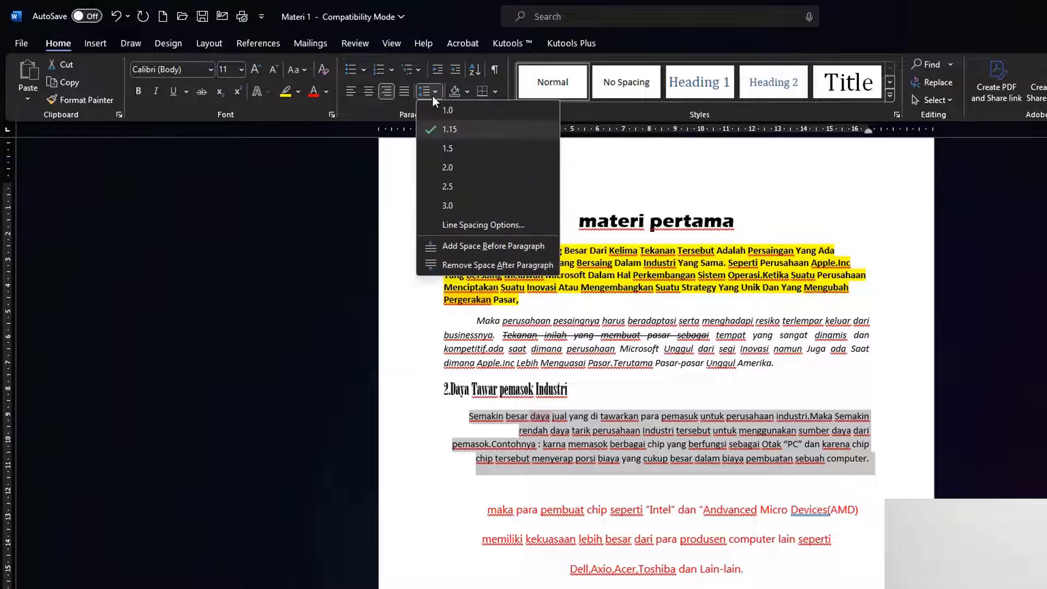
{"action": "left_click", "coordinate": [436, 149]}
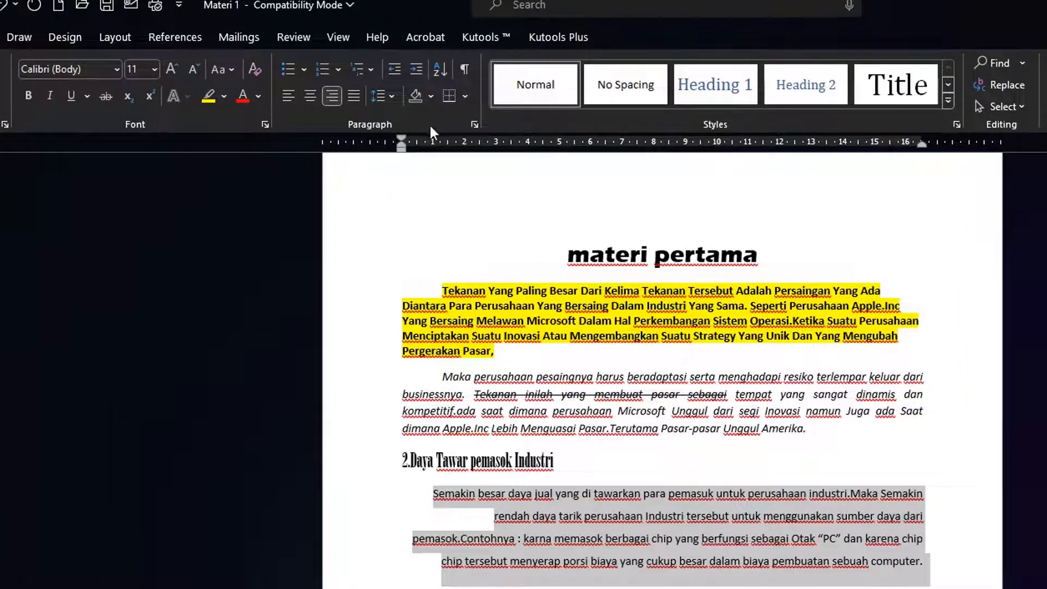
Step: Give the right-aligned "Semakin besar" paragraph the standard Orange shading and underline its text
{"action": "left_click", "coordinate": [430, 97]}
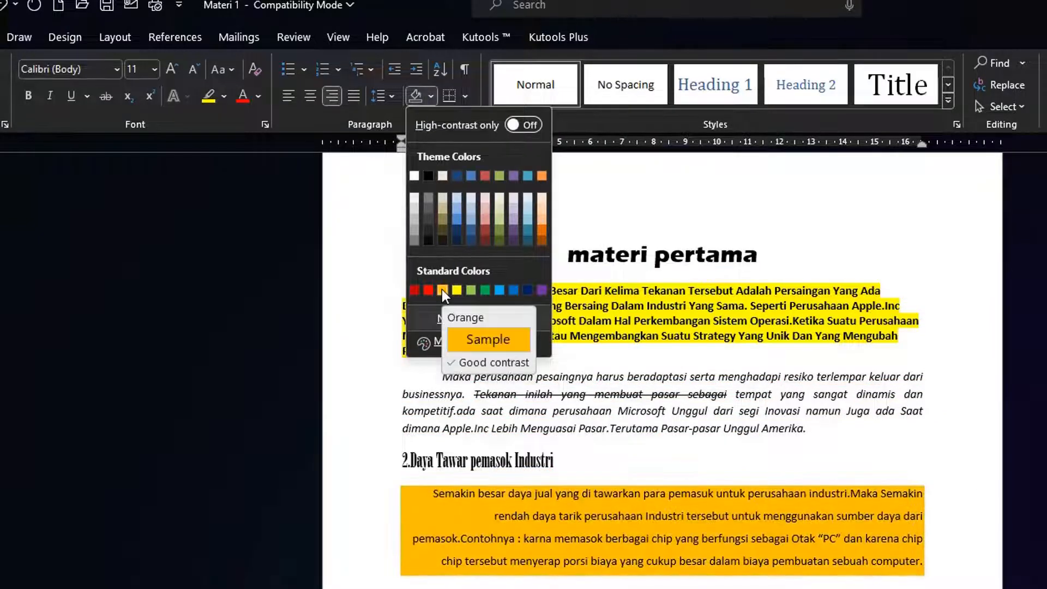
{"action": "key", "text": "Escape"}
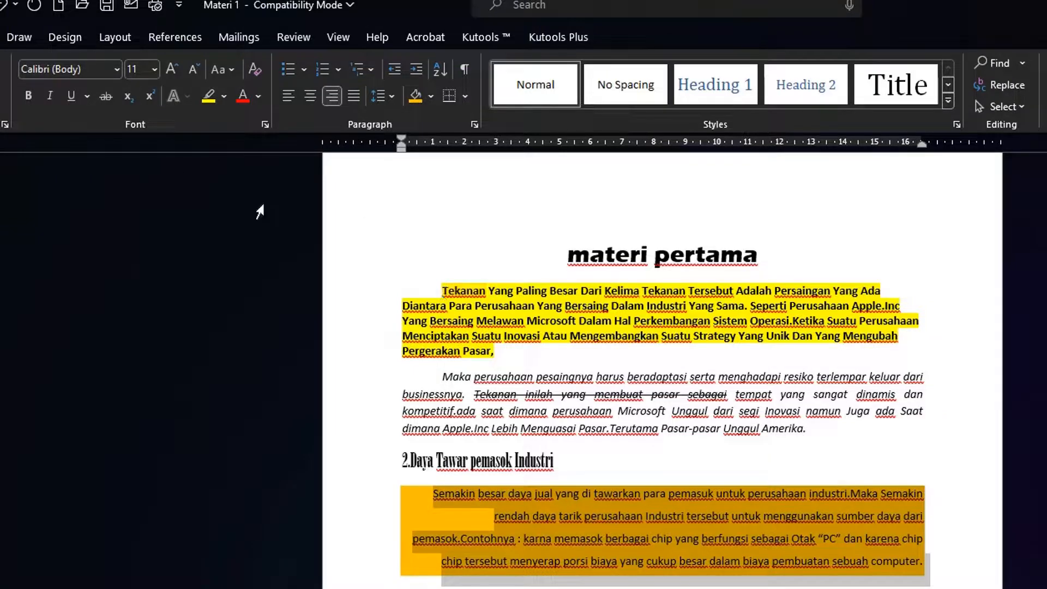
{"action": "left_click", "coordinate": [70, 96]}
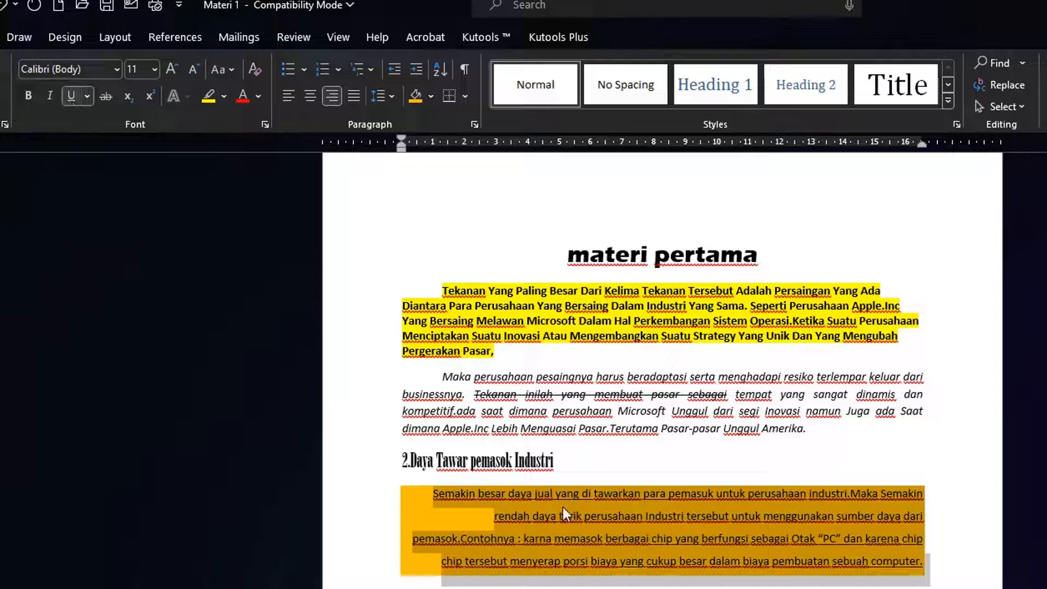
{"action": "right_click", "coordinate": [612, 519]}
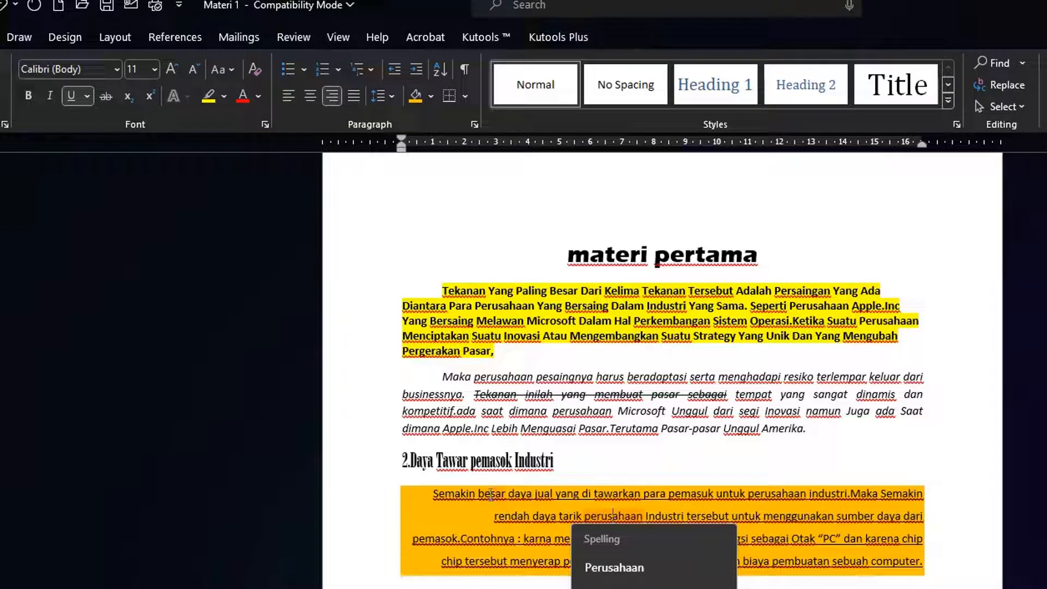
Step: Review the shading, alignment and line spacing options applied to the orange "Semakin besar" paragraph
{"action": "left_click", "coordinate": [435, 493]}
{"action": "mouse_move", "coordinate": [434, 492]}
{"action": "left_mouse_down"}
{"action": "mouse_move", "coordinate": [818, 561]}
{"action": "mouse_move", "coordinate": [927, 567]}
{"action": "left_mouse_up"}
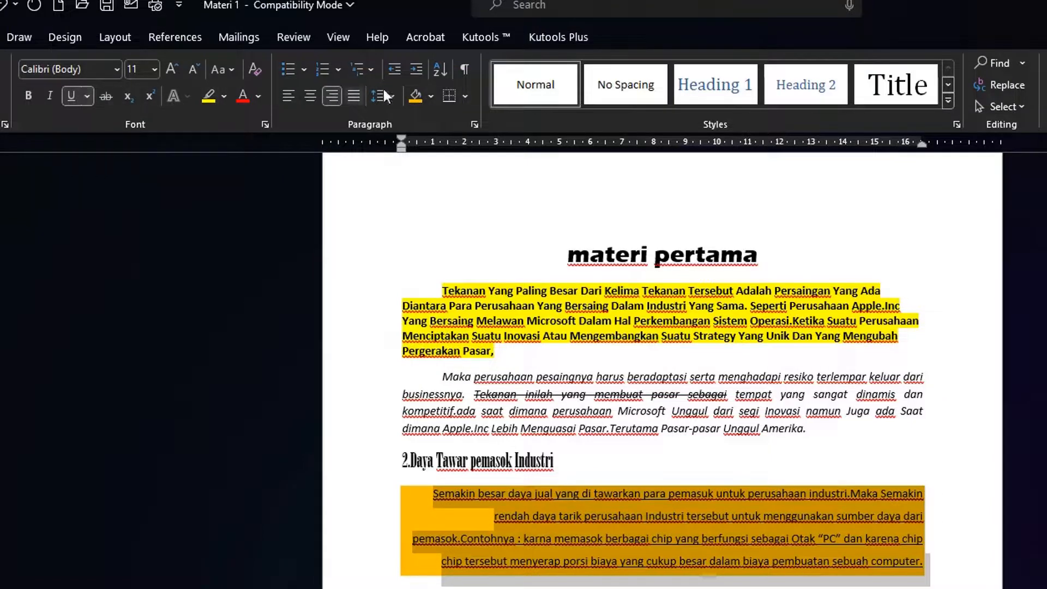
{"action": "left_click", "coordinate": [431, 96]}
{"action": "left_click", "coordinate": [417, 97]}
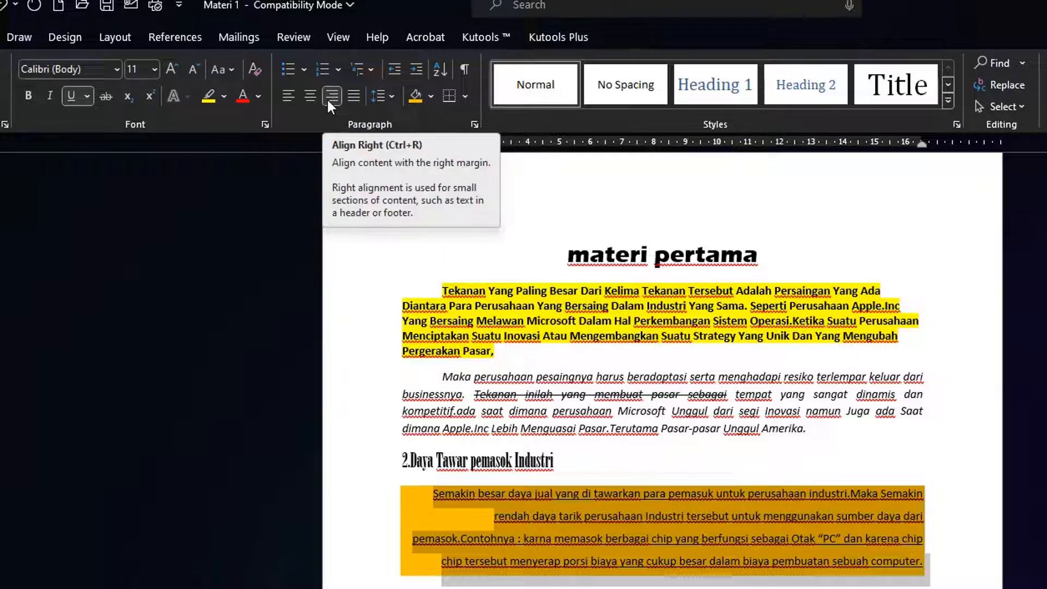
{"action": "left_click", "coordinate": [390, 97]}
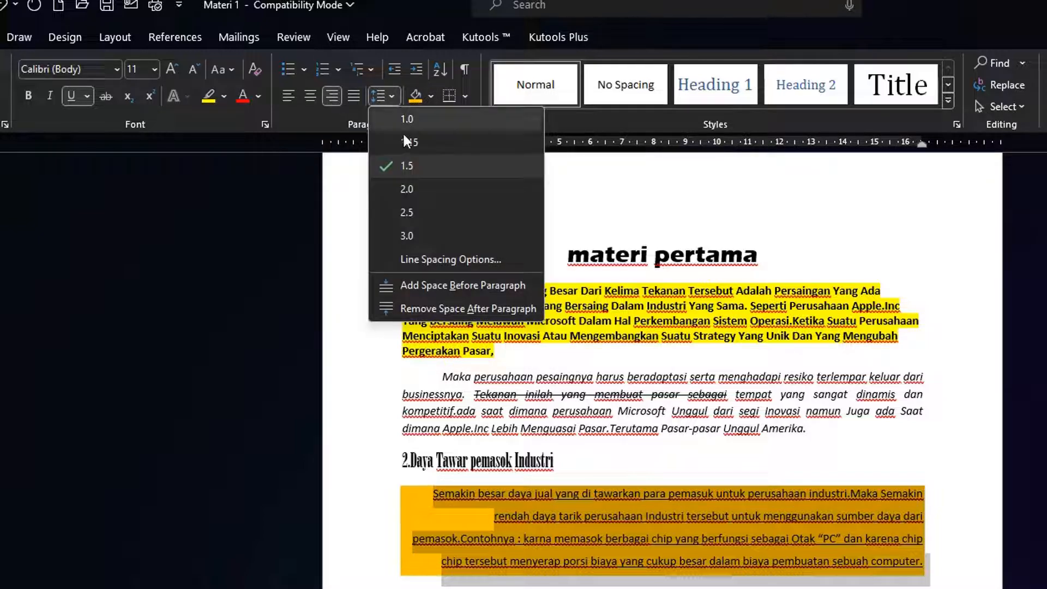
{"action": "left_click", "coordinate": [638, 476]}
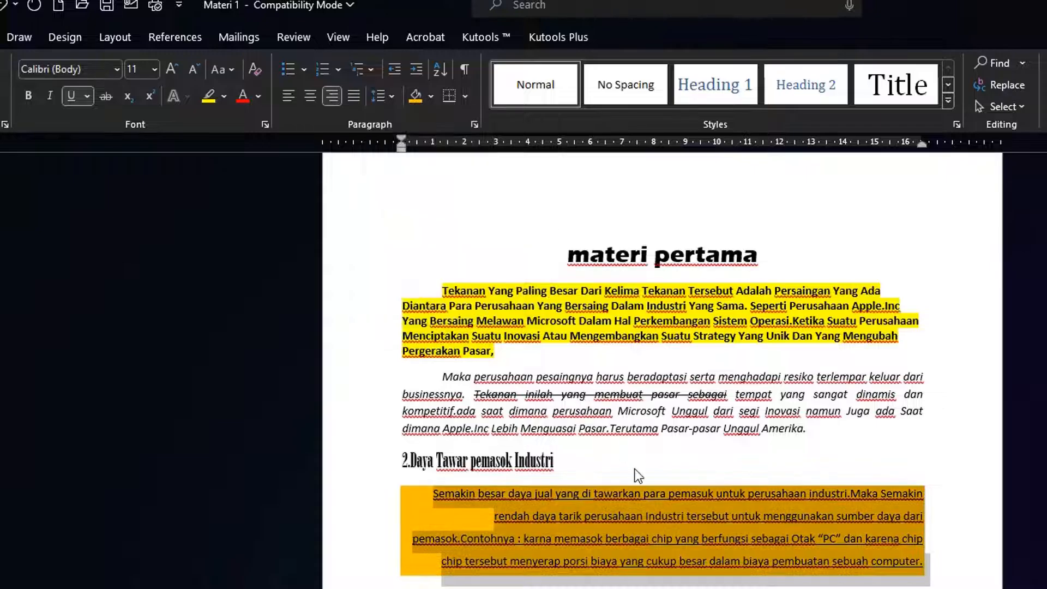
{"action": "left_click", "coordinate": [638, 476]}
Step: Clear all formatting of the last paragraph, beginning "maka para pembuat chip", and centre it with 2.0 line spacing
{"action": "left_click_drag", "start_coordinate": [442, 538], "coordinate": [651, 513]}
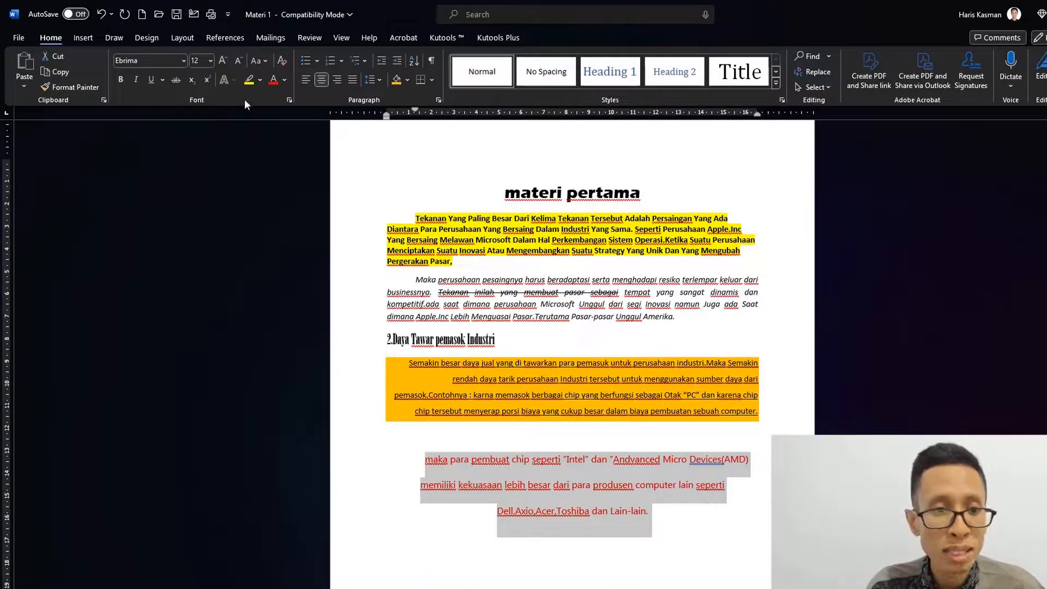
{"action": "left_click", "coordinate": [280, 61]}
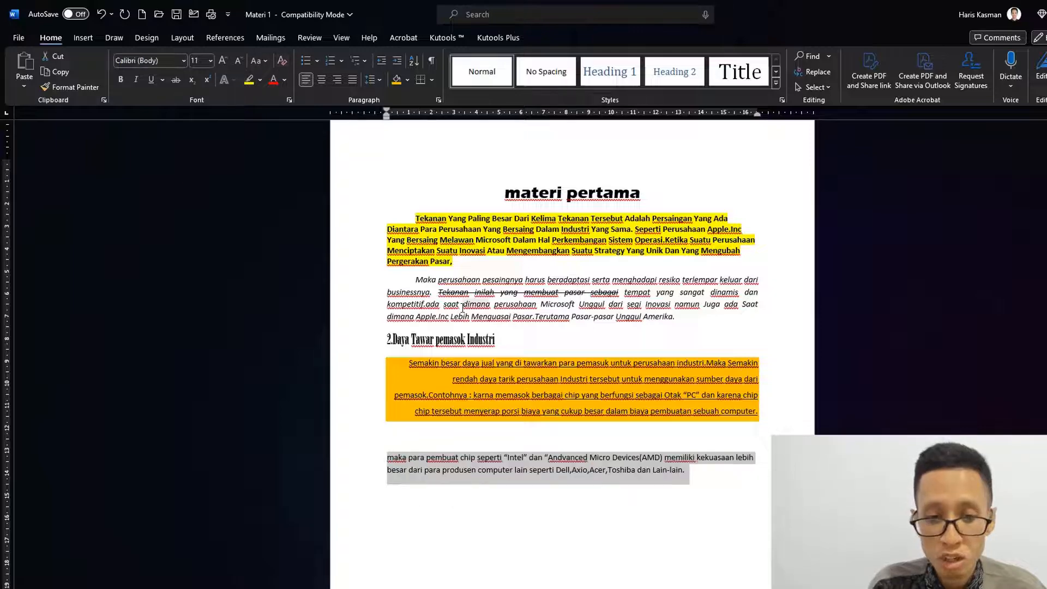
{"action": "left_click", "coordinate": [320, 83]}
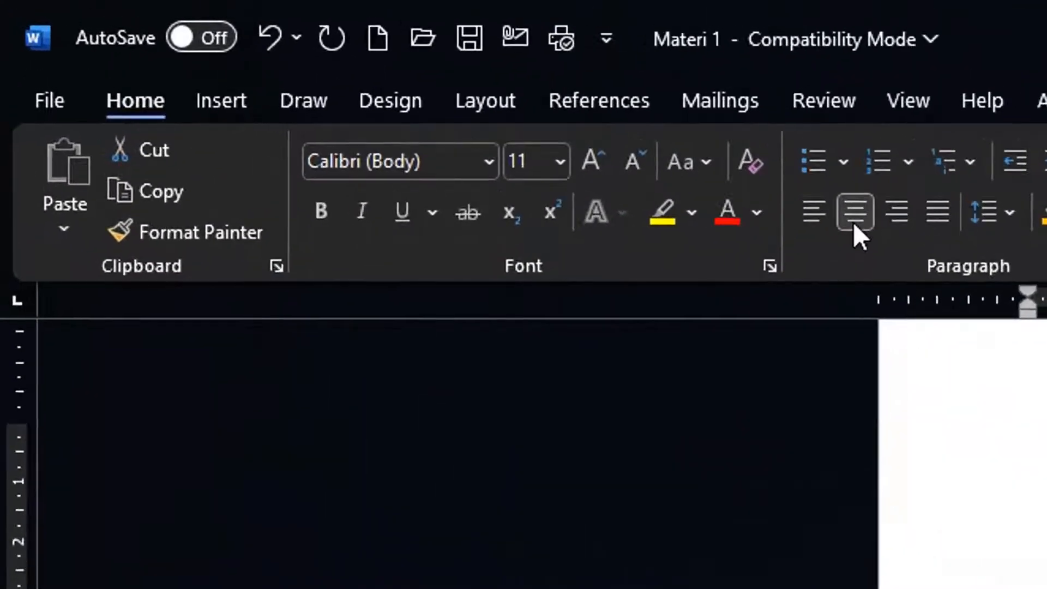
{"action": "left_click", "coordinate": [1003, 218]}
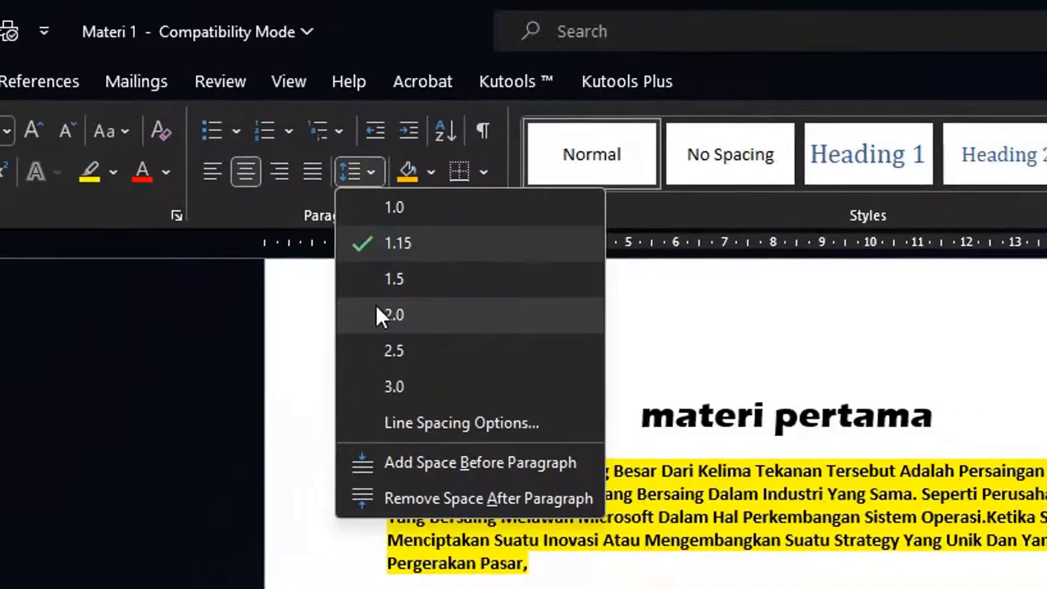
{"action": "left_click", "coordinate": [376, 307]}
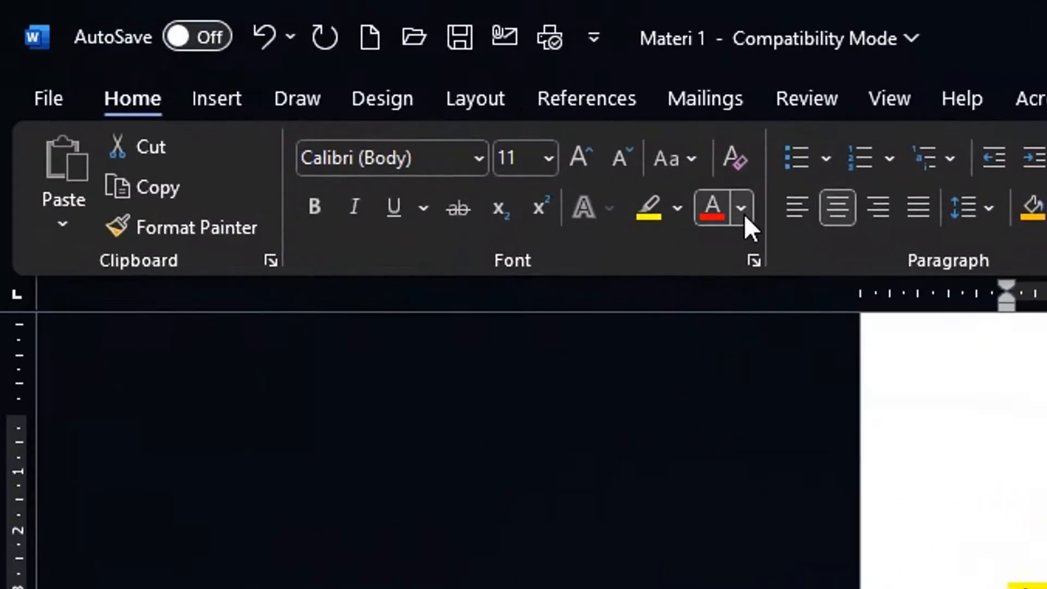
Step: Colour the last paragraph's text in standard red and change its case to lowercase
{"action": "left_click", "coordinate": [166, 173]}
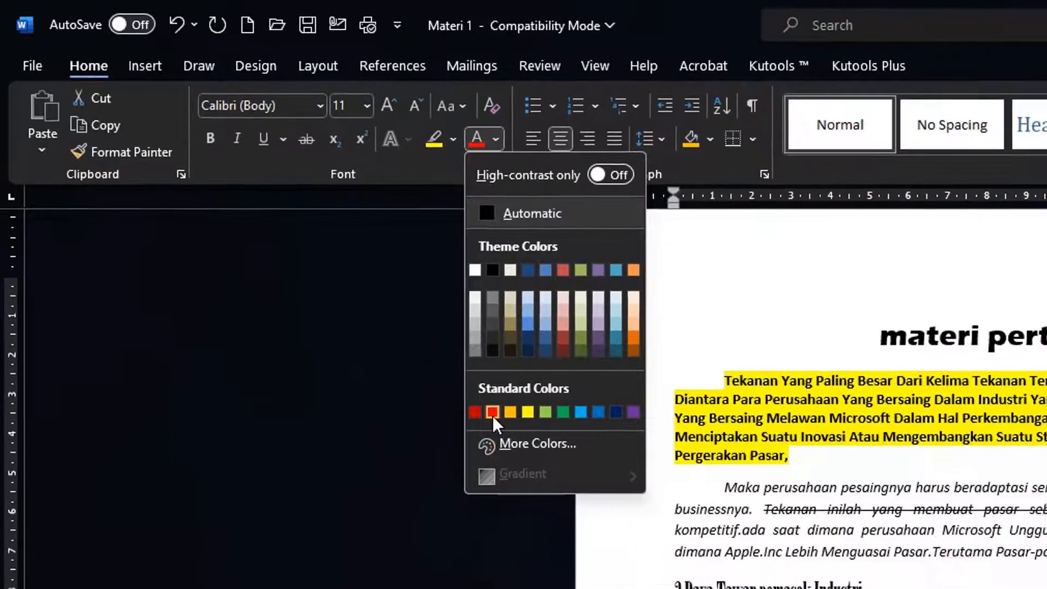
{"action": "left_click", "coordinate": [492, 413]}
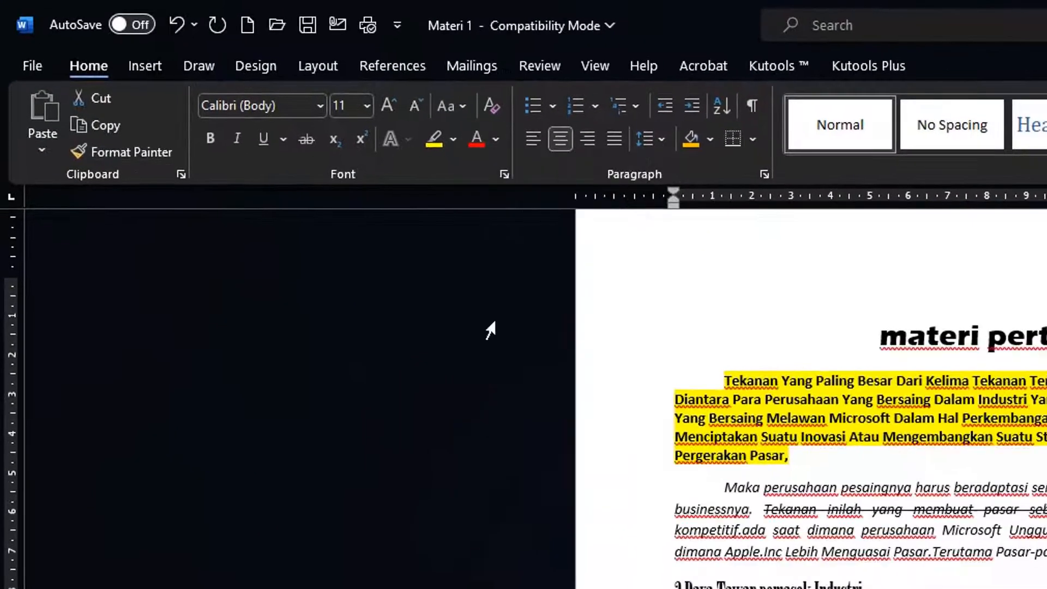
{"action": "left_click", "coordinate": [463, 107]}
{"action": "left_click", "coordinate": [478, 164]}
Step: Review the case, font colour and line spacing options applied to the last paragraph
{"action": "left_click", "coordinate": [461, 107]}
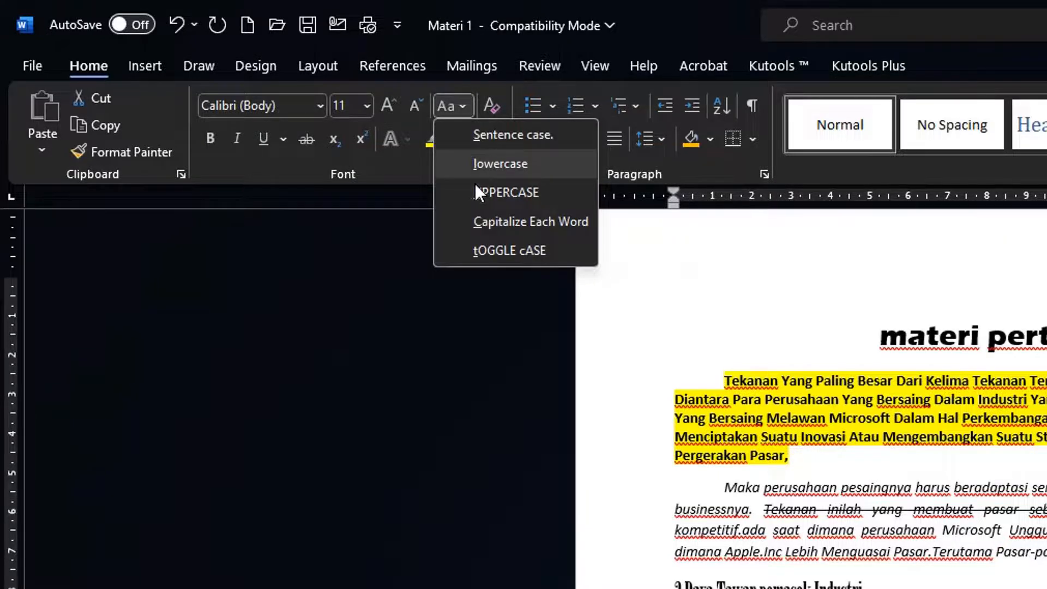
{"action": "left_click", "coordinate": [462, 106]}
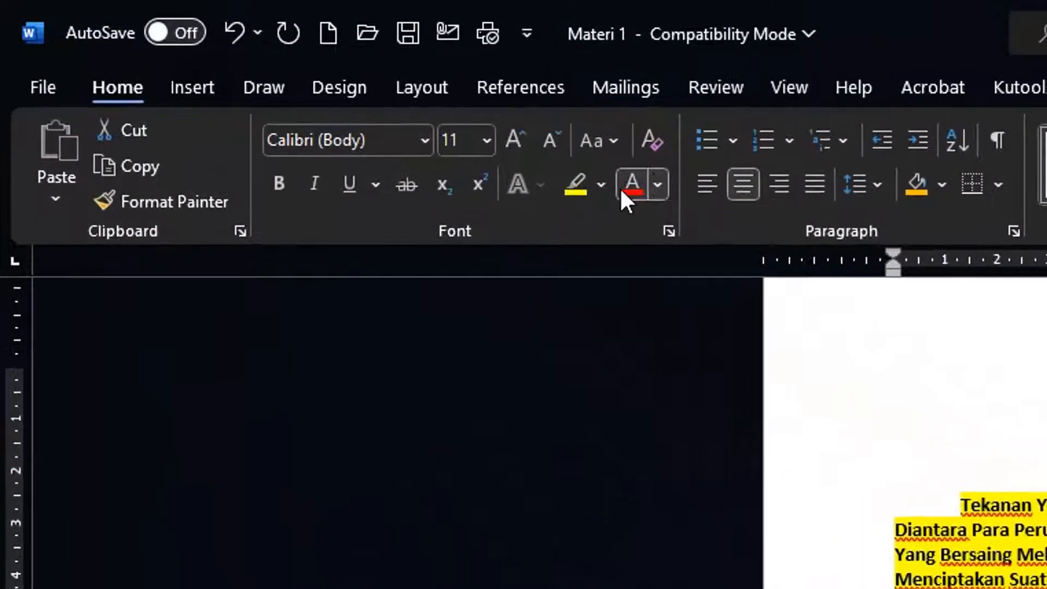
{"action": "left_click", "coordinate": [288, 86]}
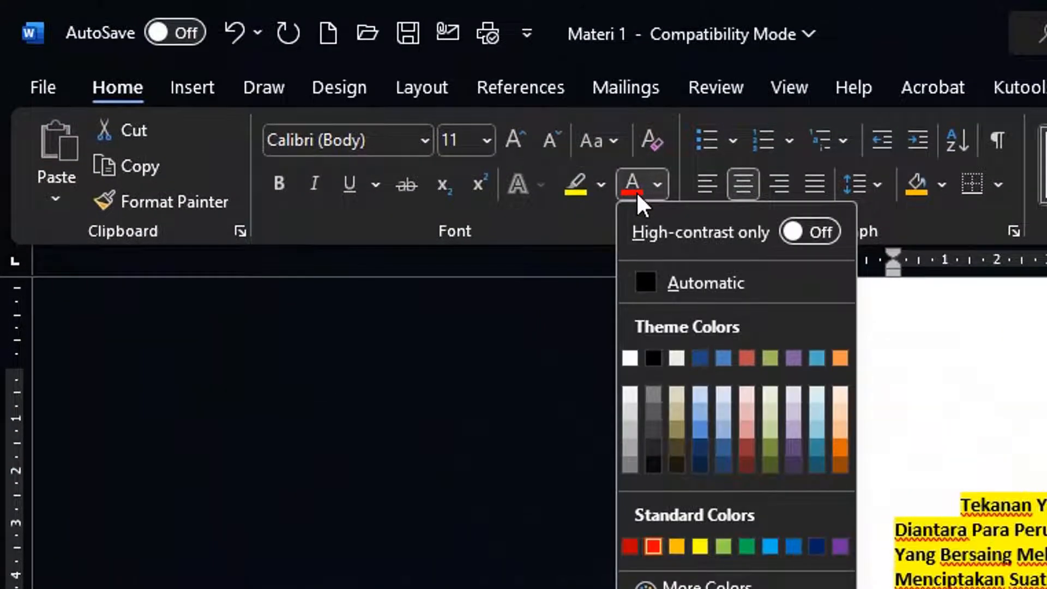
{"action": "left_click", "coordinate": [884, 186]}
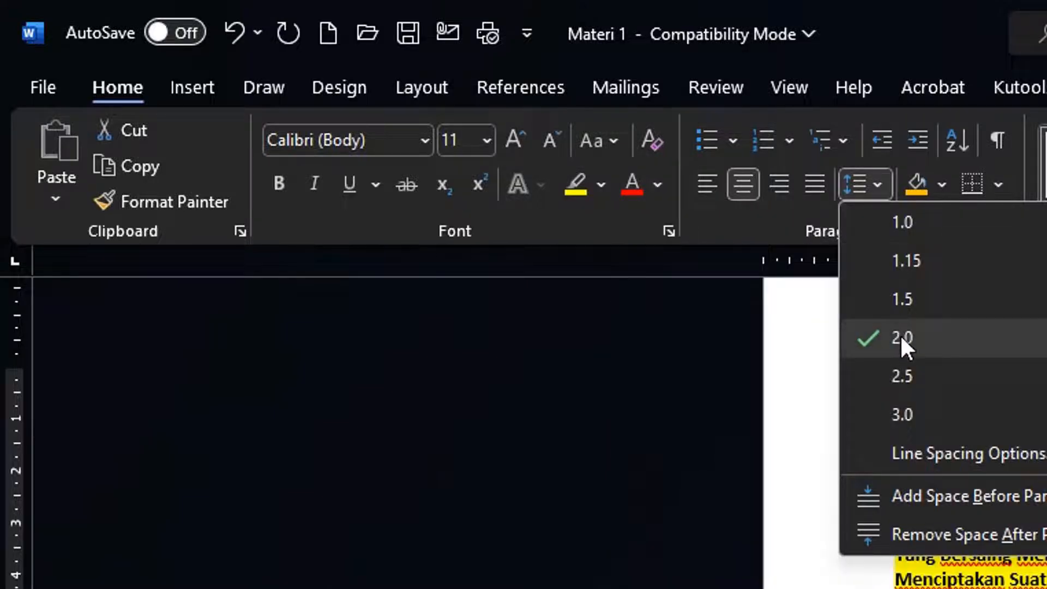
{"action": "left_click", "coordinate": [901, 337]}
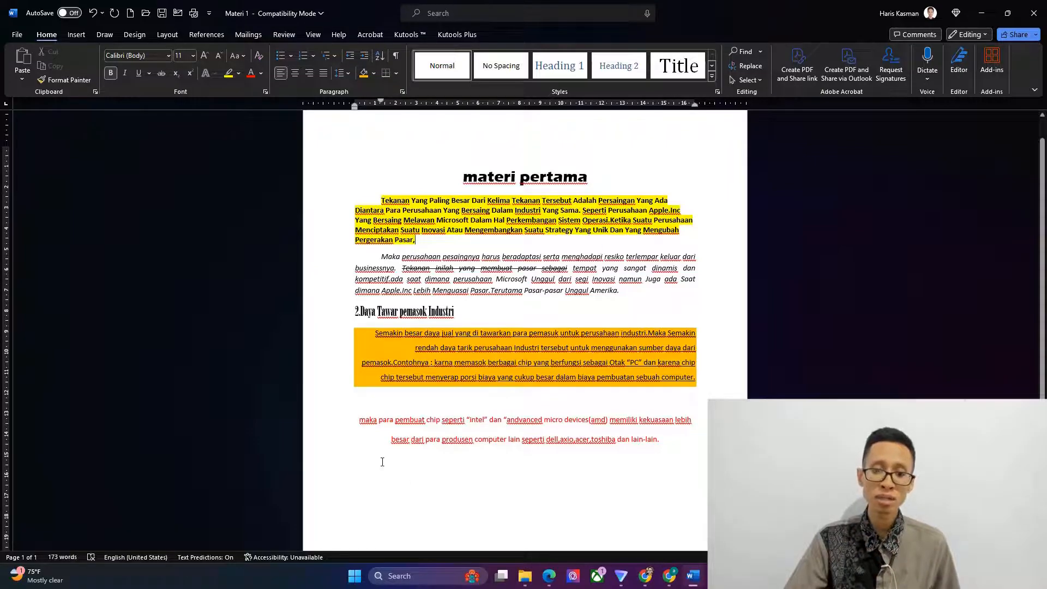
Step: Apply bold, italic and underline to the last paragraph, and remove the underline and italic again
{"action": "triple_click", "coordinate": [488, 439]}
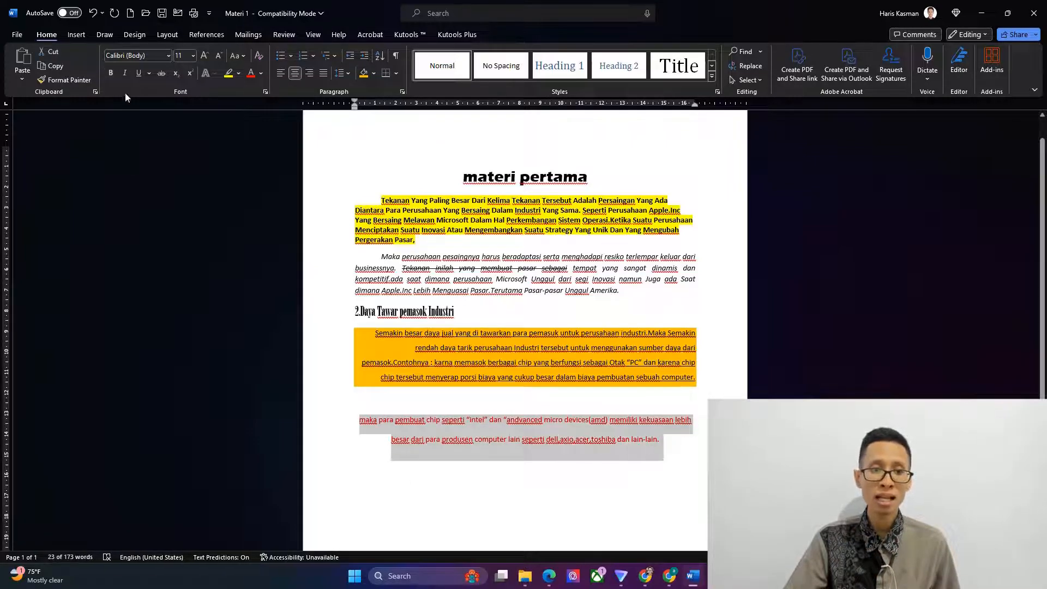
{"action": "left_click", "coordinate": [112, 73]}
{"action": "left_click", "coordinate": [123, 73]}
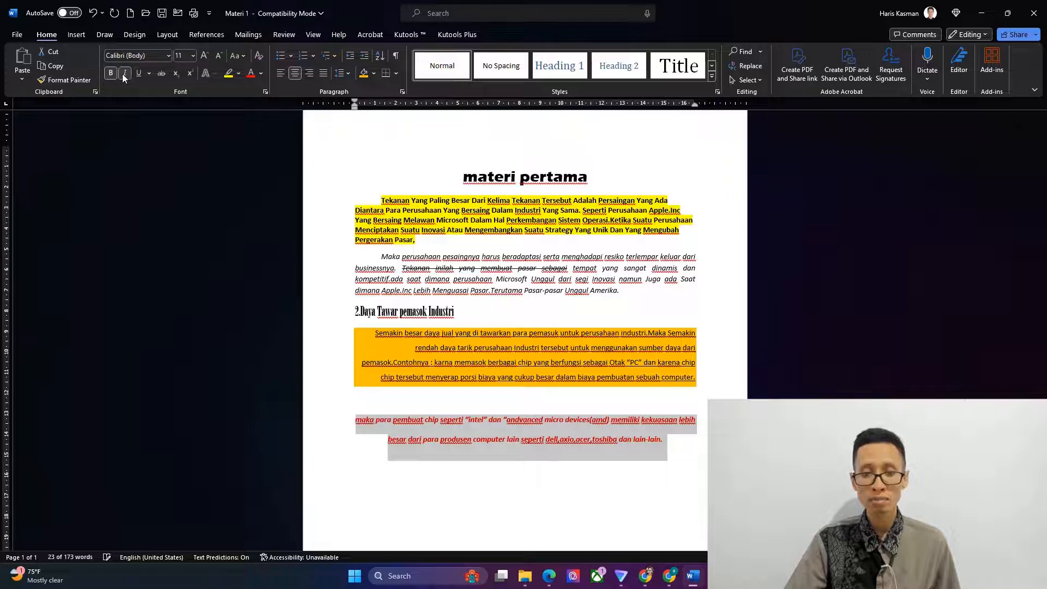
{"action": "left_click", "coordinate": [137, 75]}
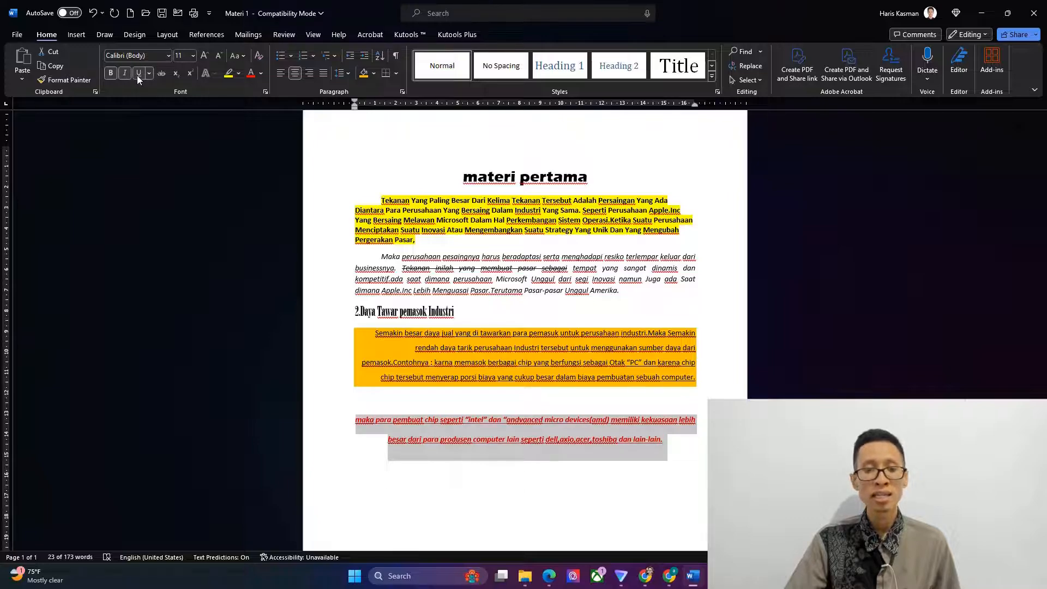
{"action": "left_click", "coordinate": [136, 76]}
{"action": "left_click", "coordinate": [119, 73]}
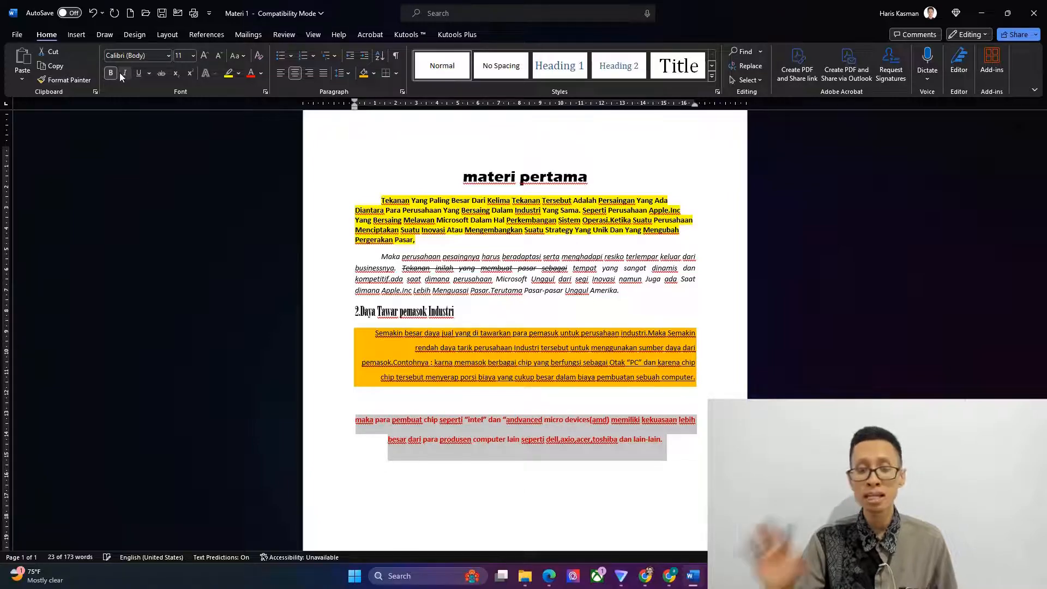